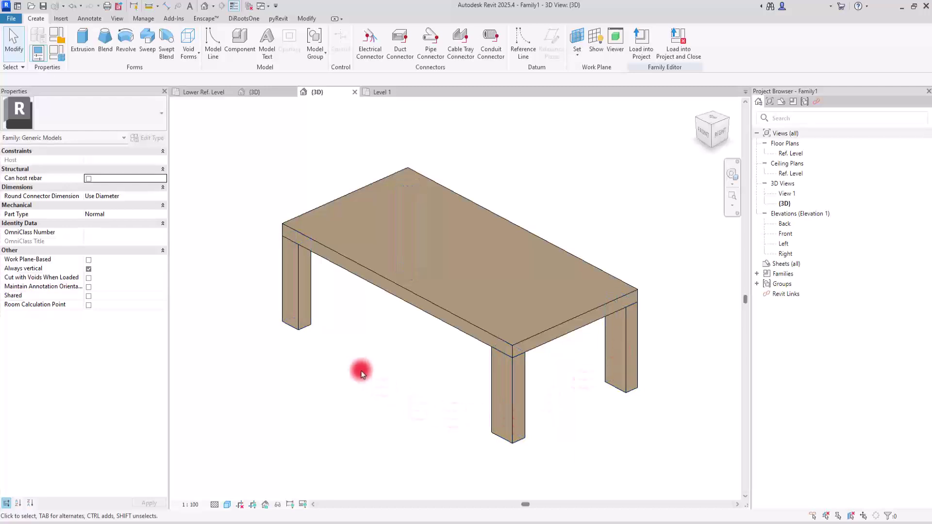
- Review the table family's type parameters without changing anything
left_click(59, 59)
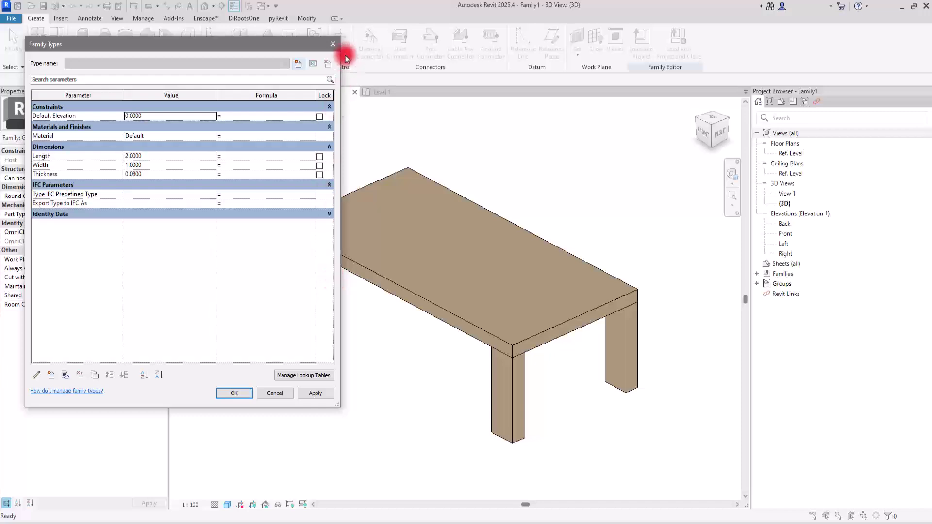
left_click(333, 43)
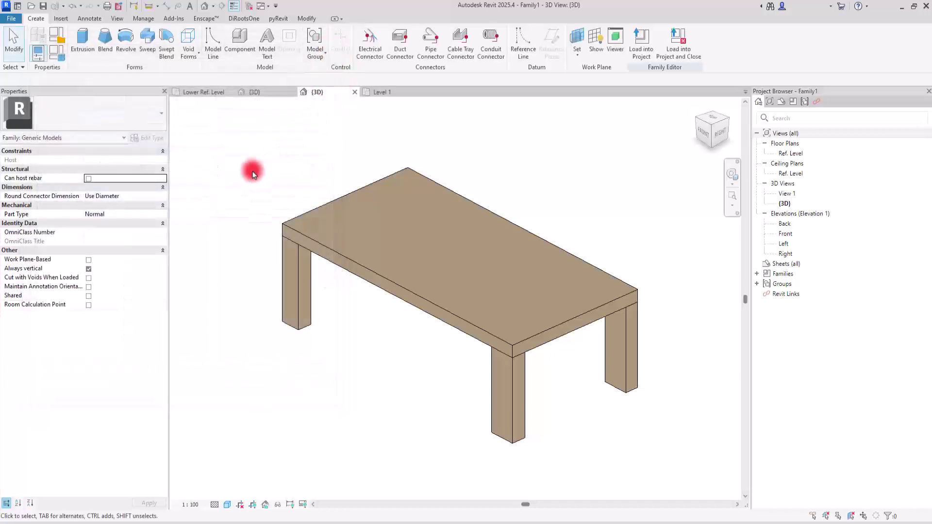
- Switch to the STR Column family and open its Lower Ref. Level floor plan with all dimensions in view
left_click(255, 92)
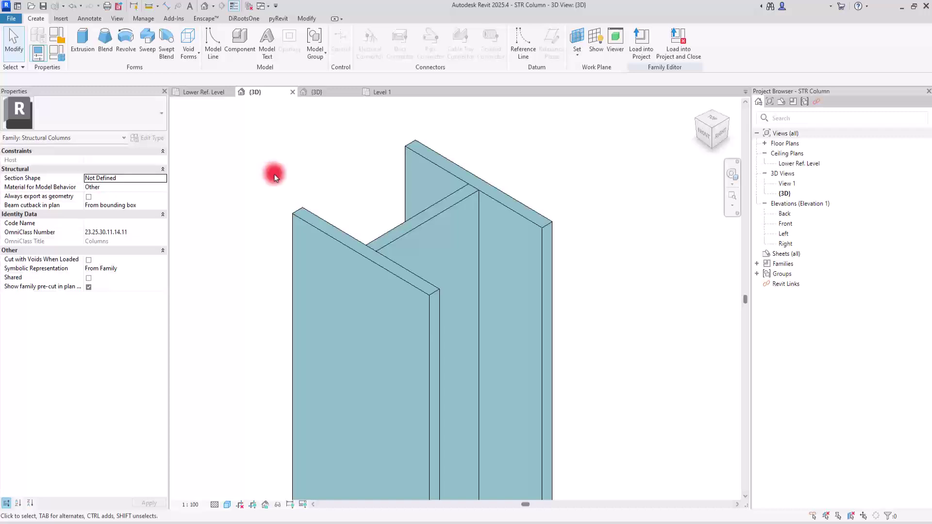
left_click(766, 134)
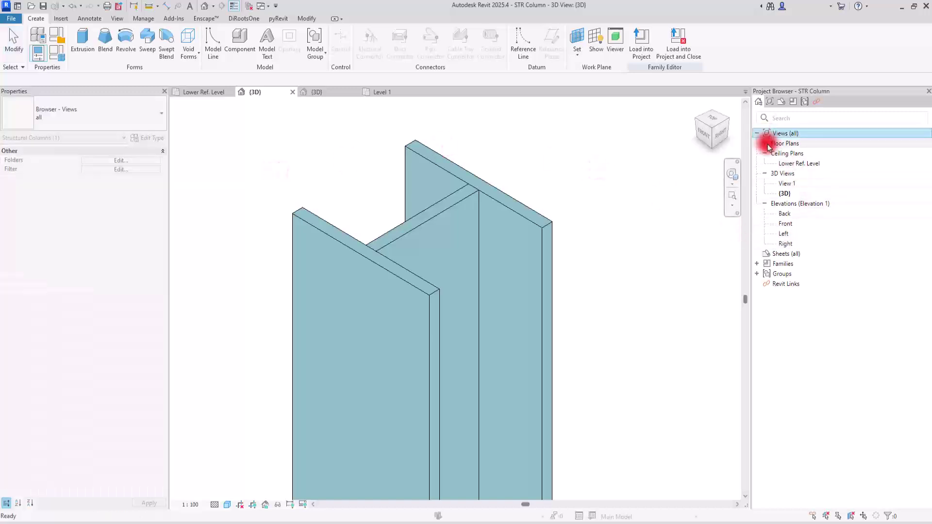
left_click(766, 143)
double_click(794, 153)
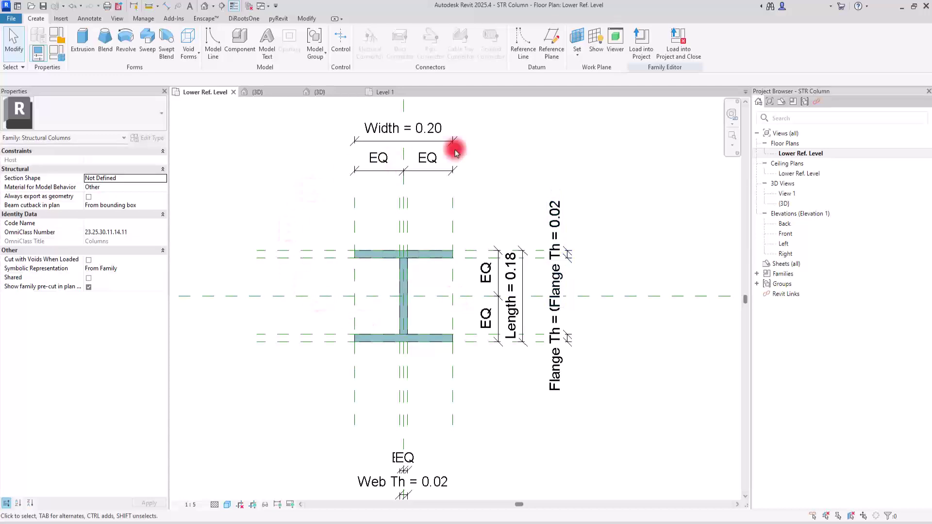
scroll(486, 260, "down", 1)
scroll(447, 193, "up", 1)
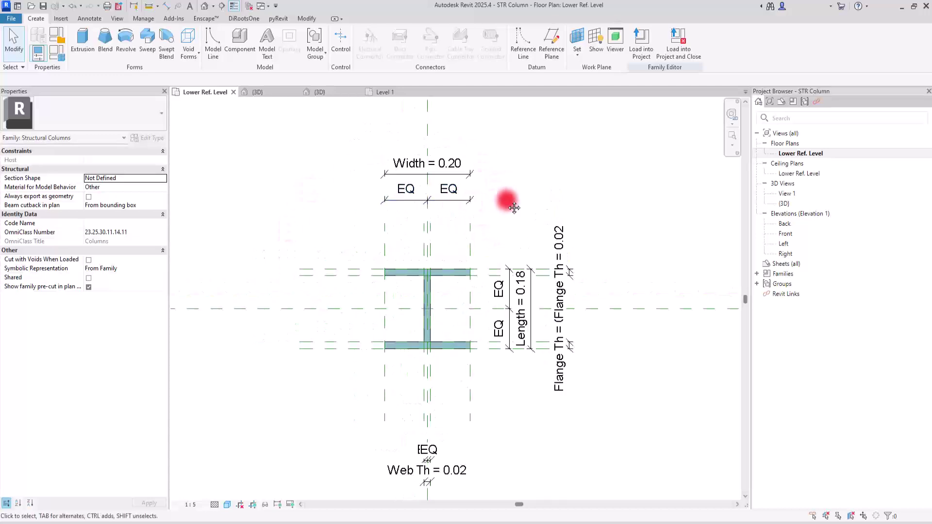
middle_click_drag(514, 207, 503, 180)
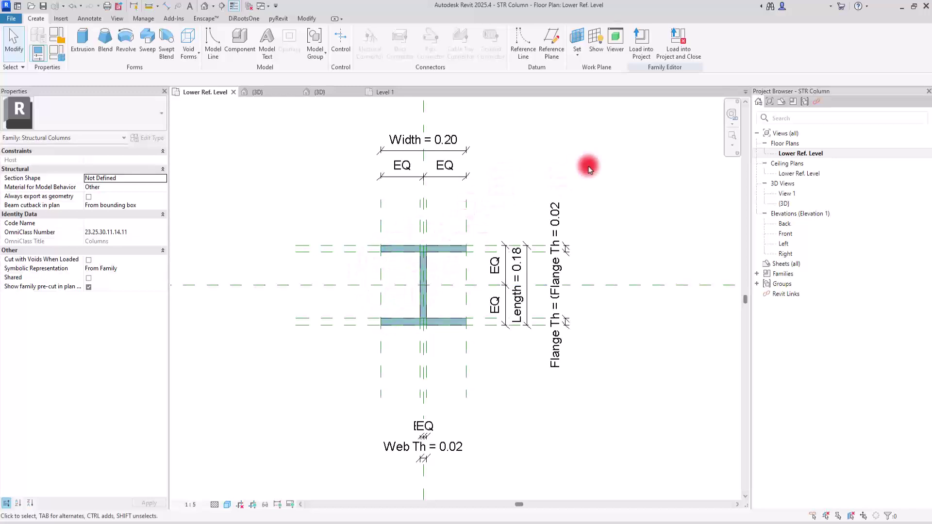
- Check which open files the column family can be loaded into, without loading it
left_click(642, 48)
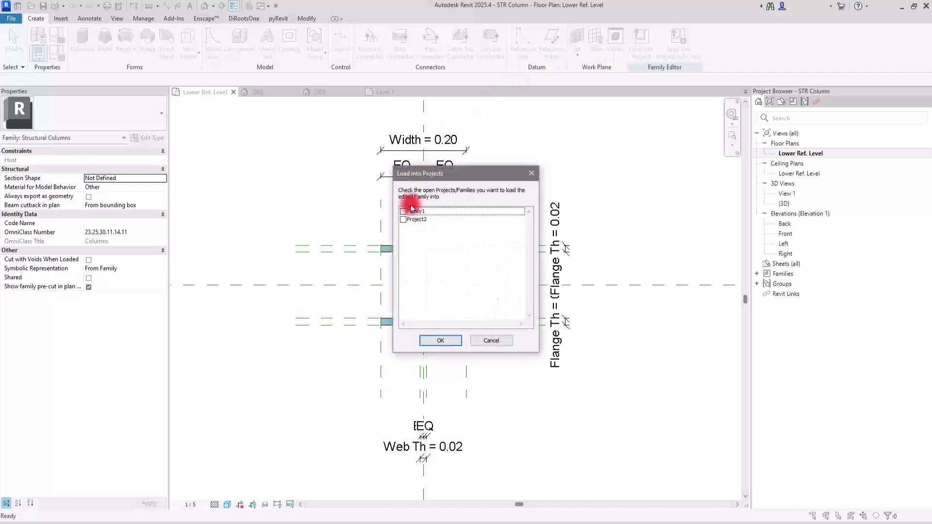
left_click(493, 342)
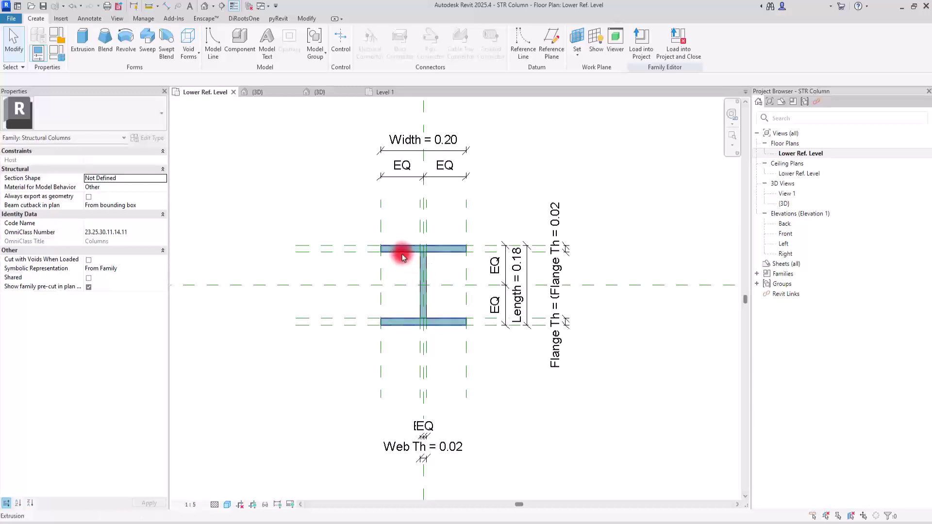
- Create a new column family type named "300 * 180"
left_click(56, 52)
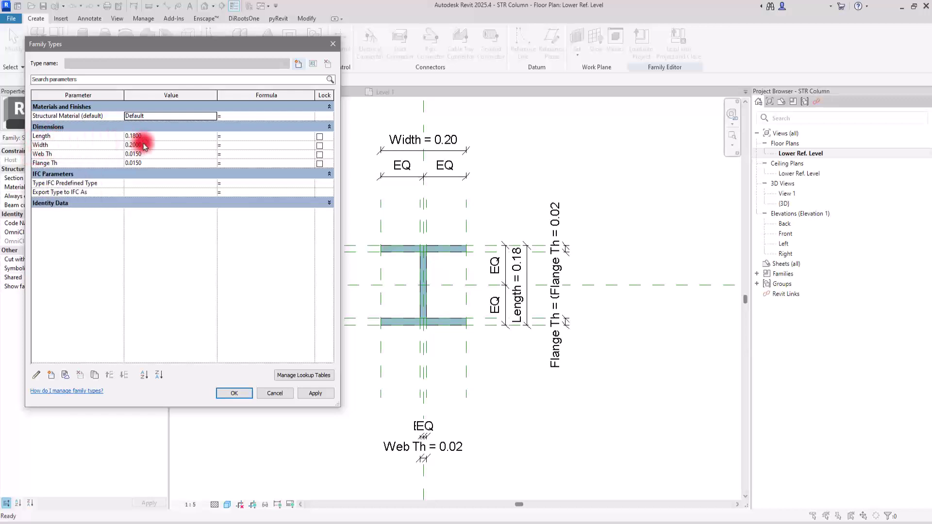
left_click(299, 63)
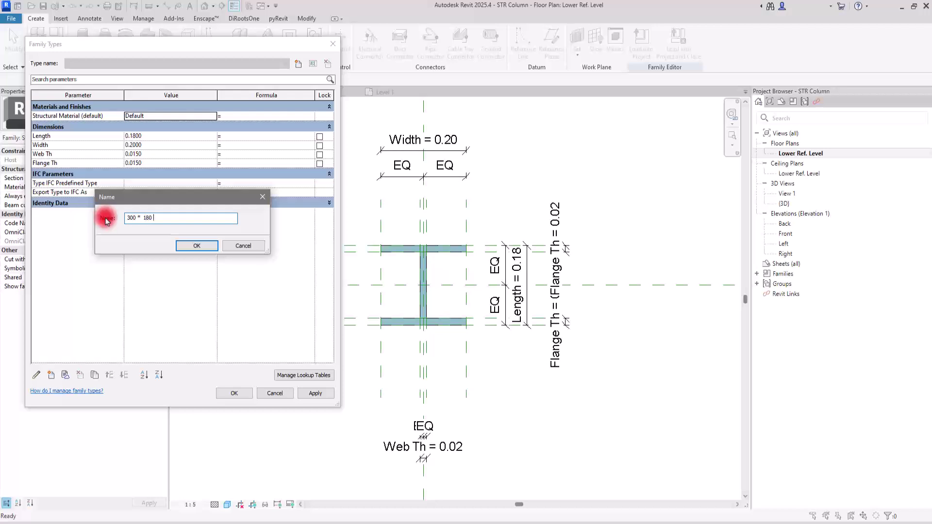
left_click(194, 245)
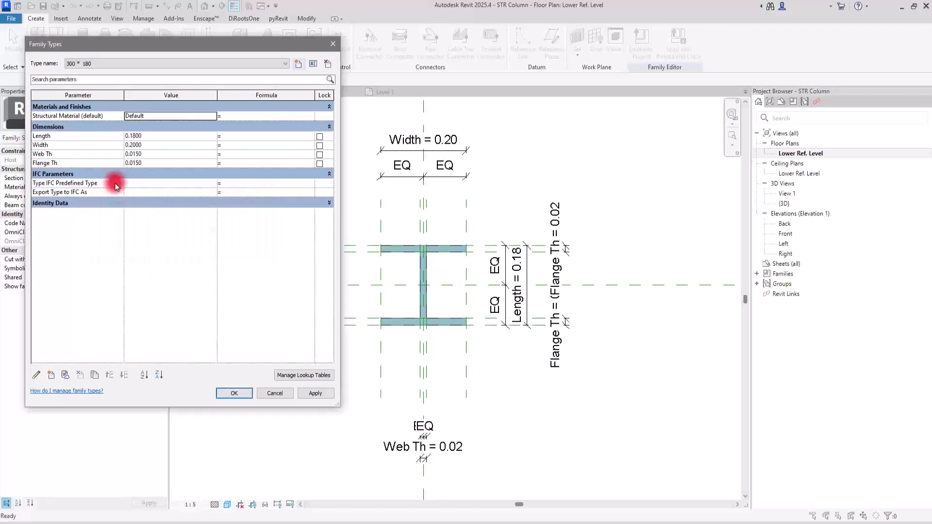
- Set the Width of the 300 * 180 type to 0.3 and accept the family types
left_click(158, 142)
left_click(155, 137)
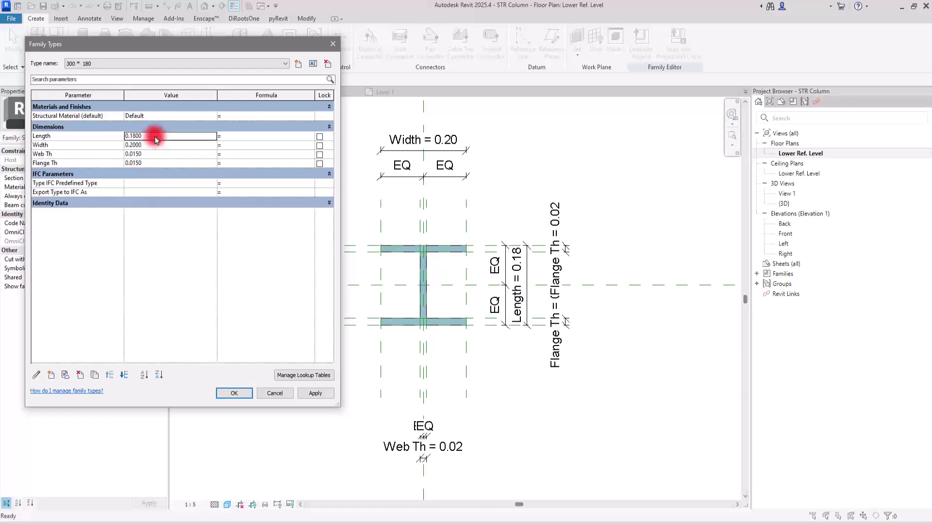
left_click(155, 137)
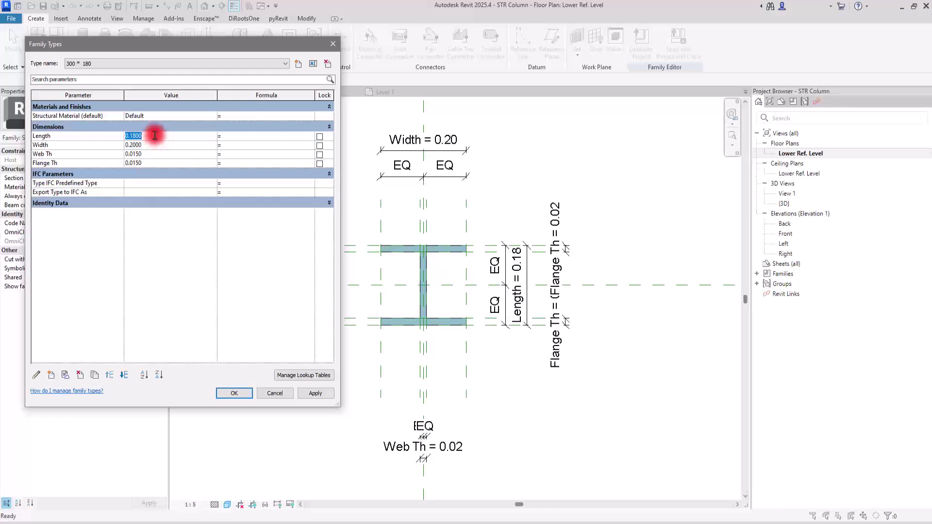
left_click(133, 144)
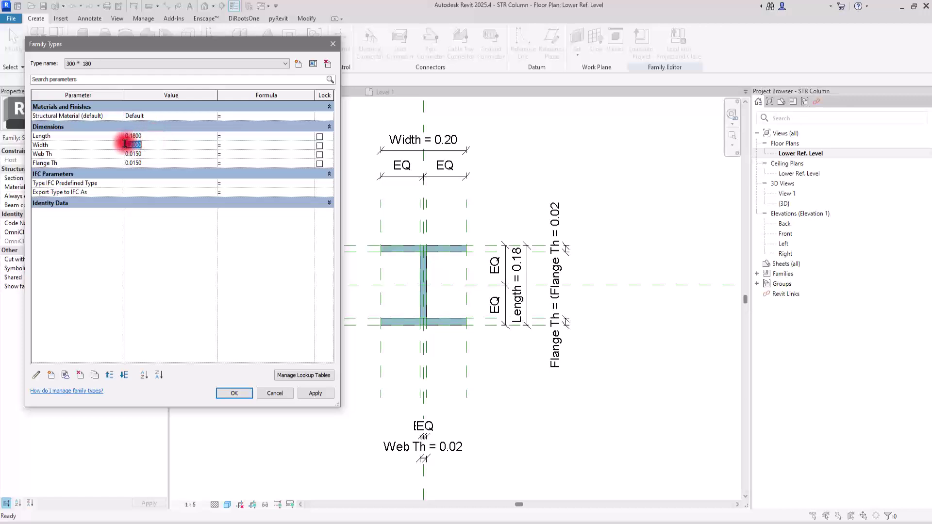
left_click_drag(131, 145, 187, 144)
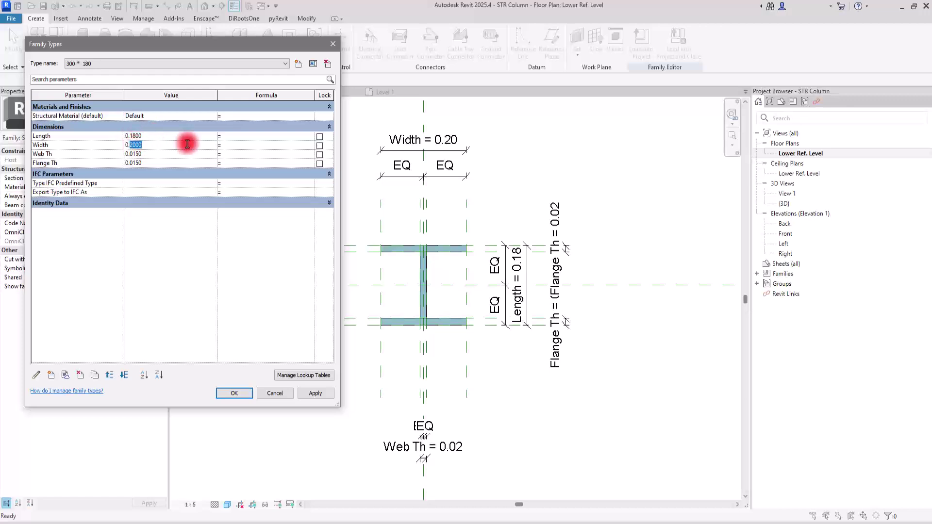
type("3")
left_click(199, 261)
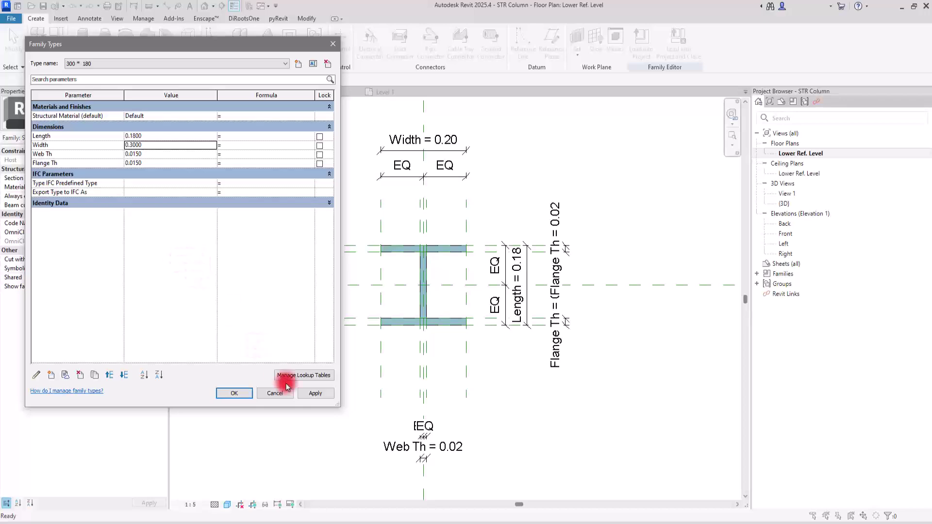
left_click(235, 396)
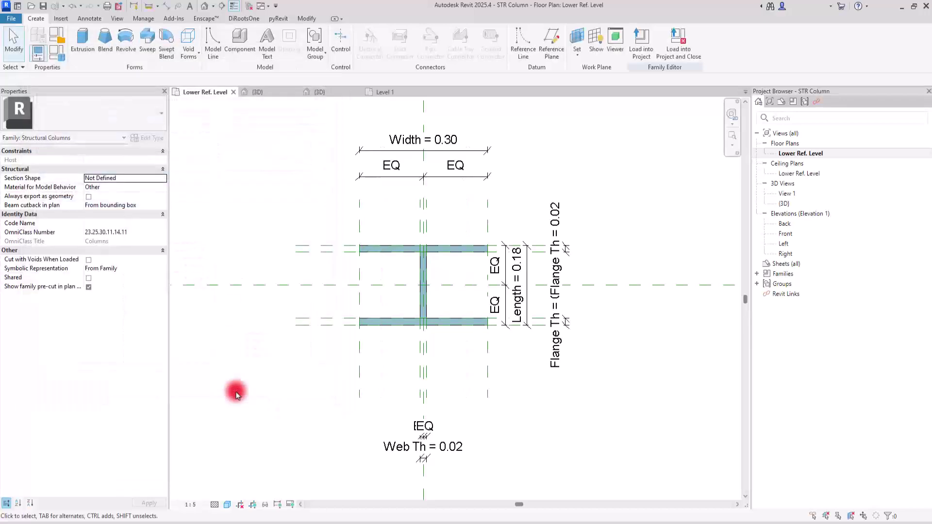
- Add a second column family type named "350 * 200"
left_click(53, 40)
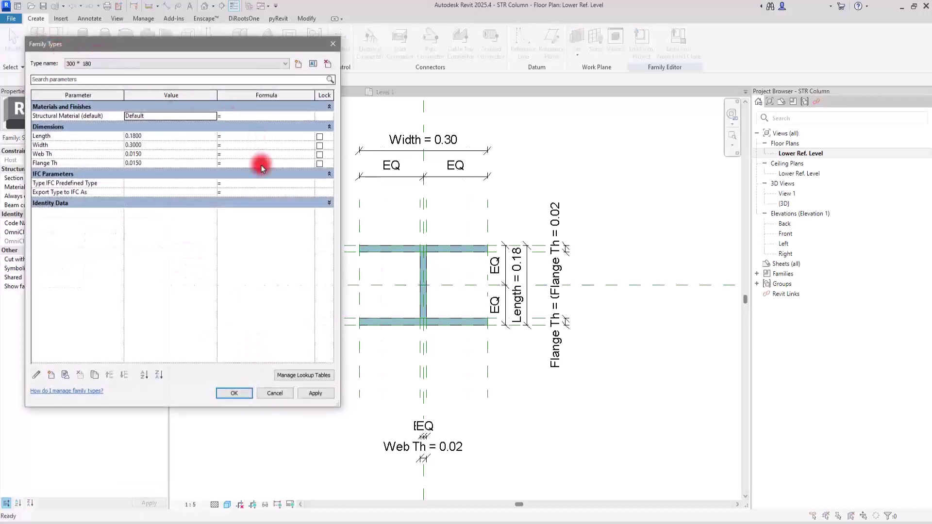
left_click(150, 62)
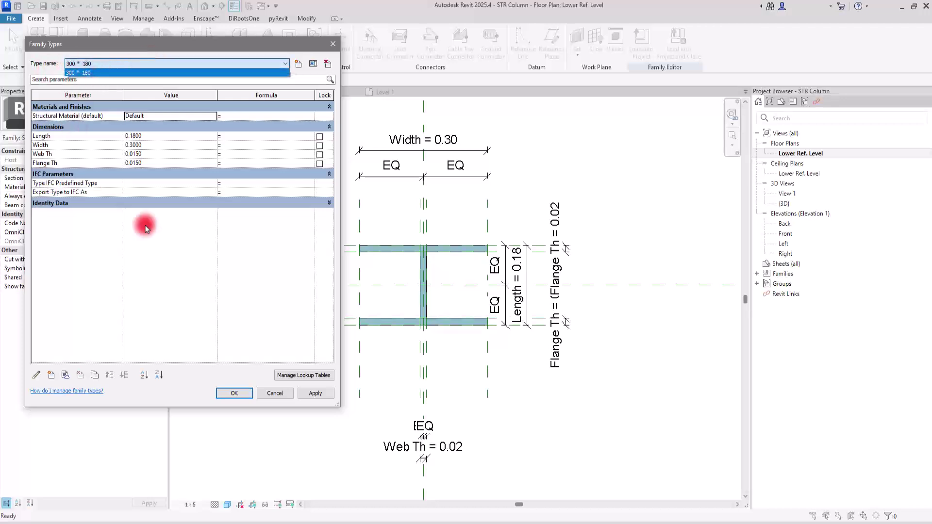
left_click(298, 63)
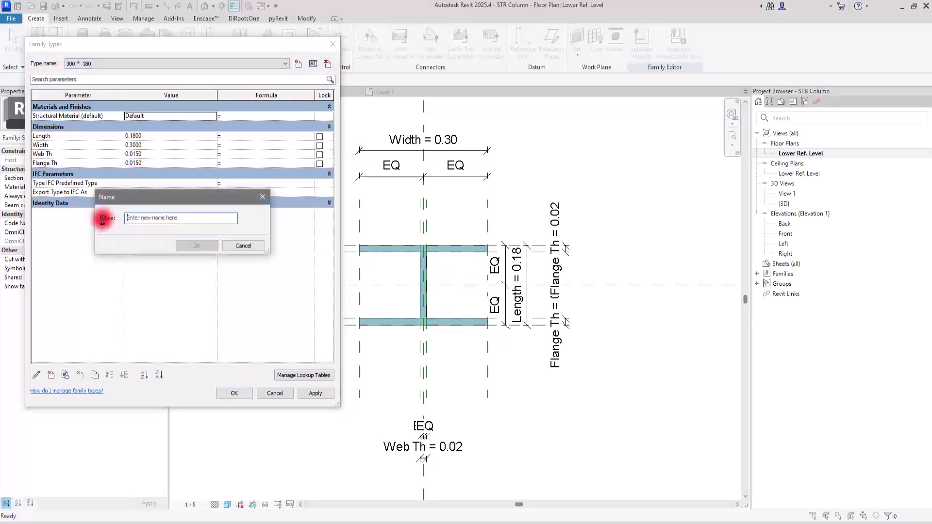
type("350 * 200")
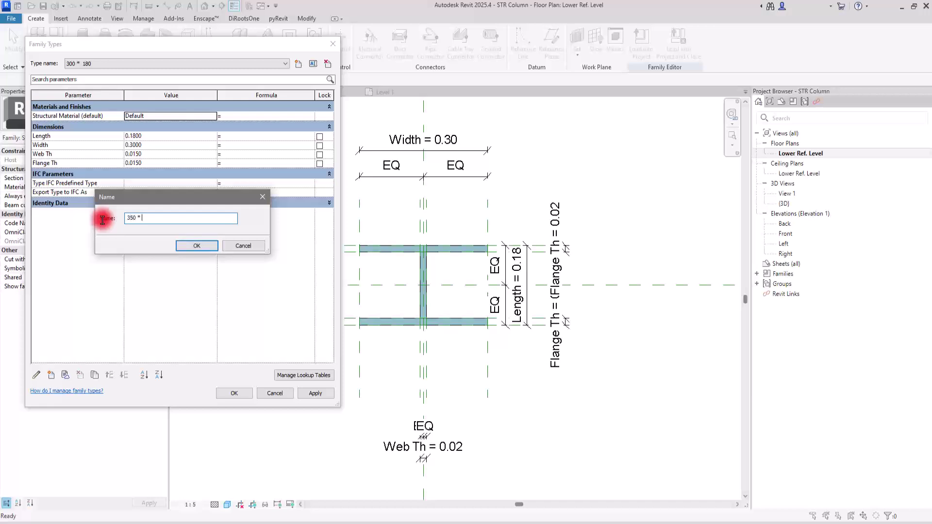
left_click(207, 246)
- Set the 350 * 200 type's Width to 0.35 and Length to 0.2, and apply the values to the column
left_click(152, 135)
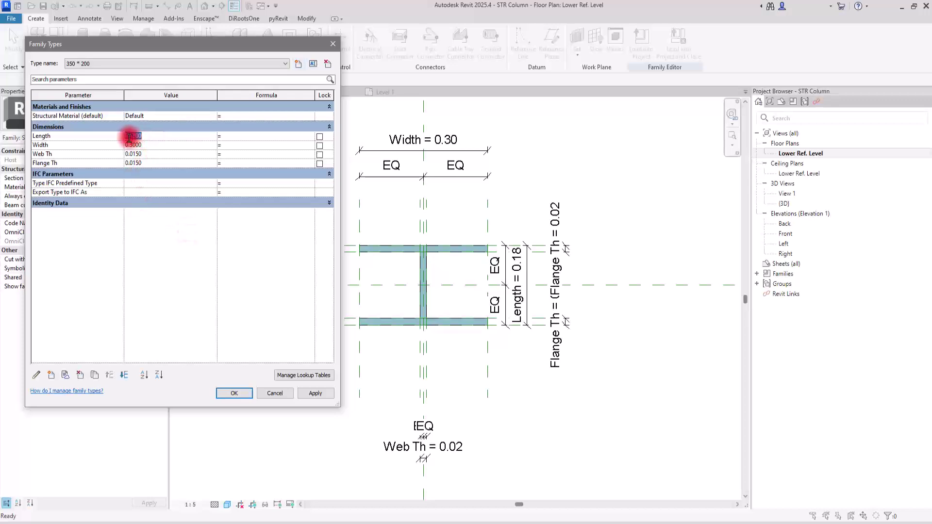
left_click(131, 145)
mouse_move(133, 145)
left_mouse_down()
mouse_move(158, 145)
mouse_move(149, 136)
left_mouse_up()
left_click(133, 136)
type("2")
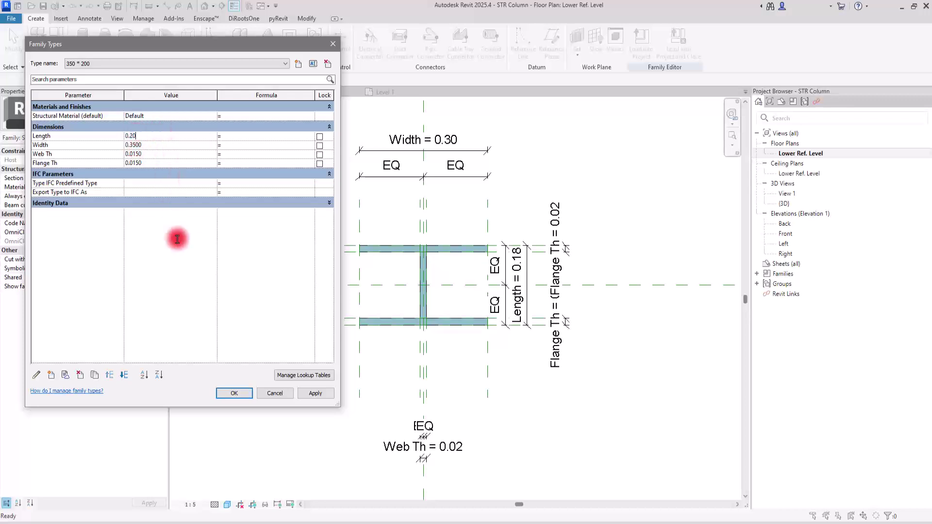
left_click(184, 288)
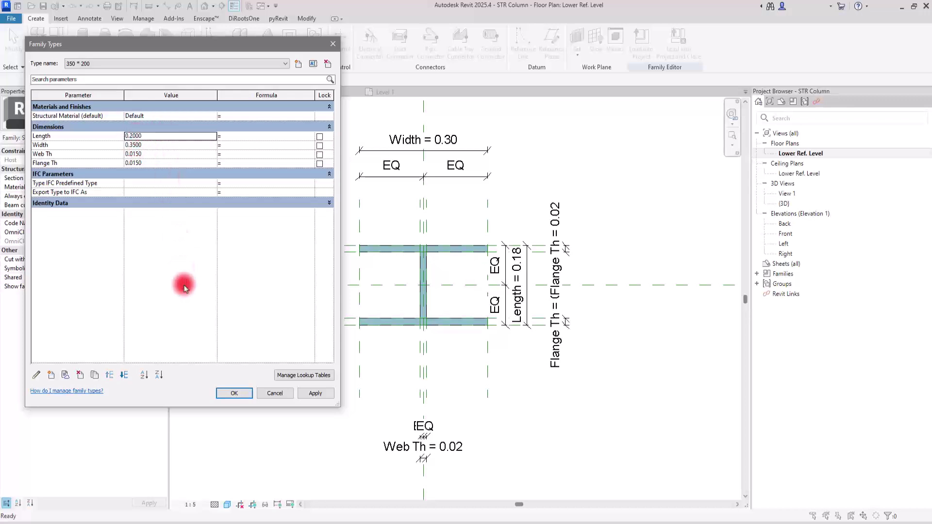
left_click(315, 393)
- Check the list of existing types and add a third one named "400 * 200"
left_click(124, 66)
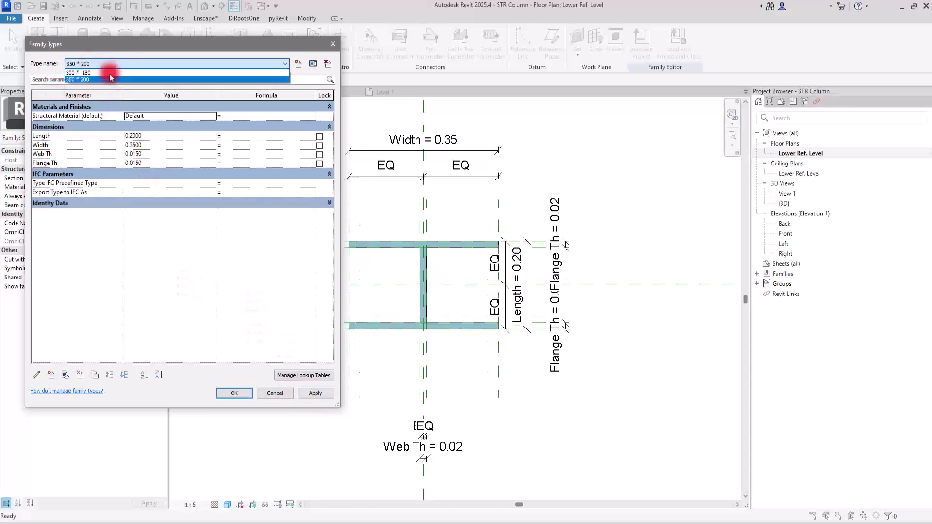
left_click(237, 278)
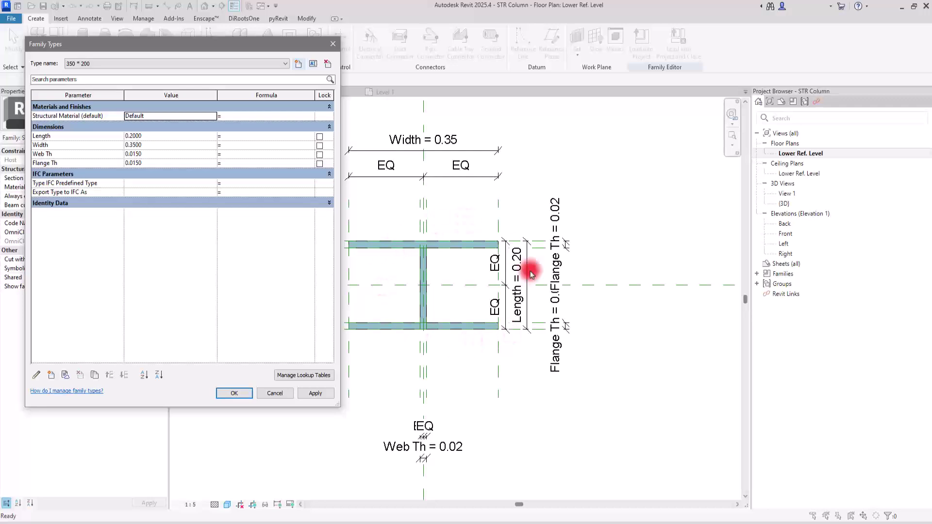
left_click(298, 64)
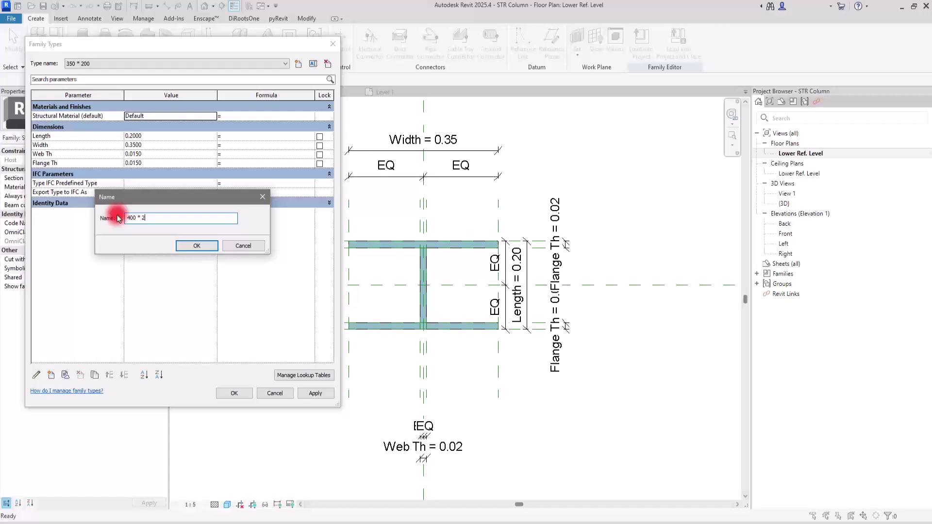
left_click(197, 245)
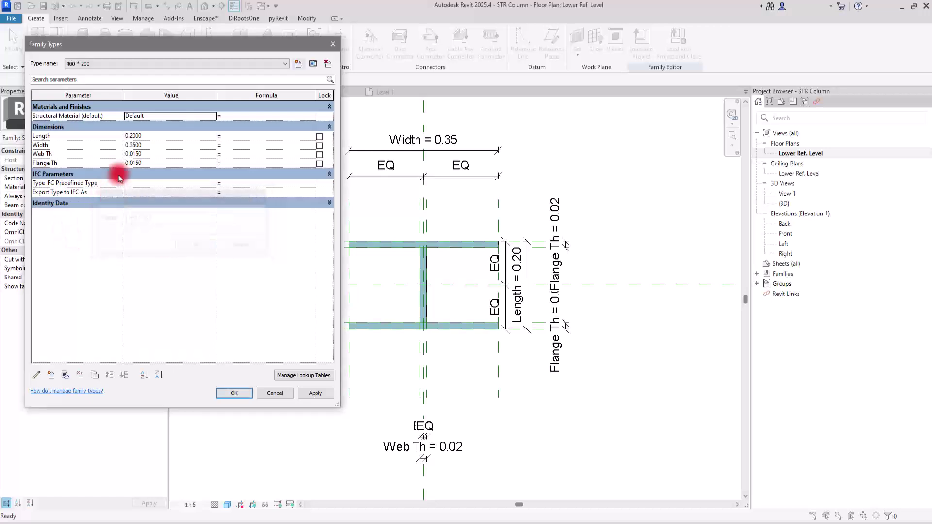
- Set the 400 * 200 type's Length to 0.4 and Width to 0.2
left_click_drag(170, 139, 131, 137)
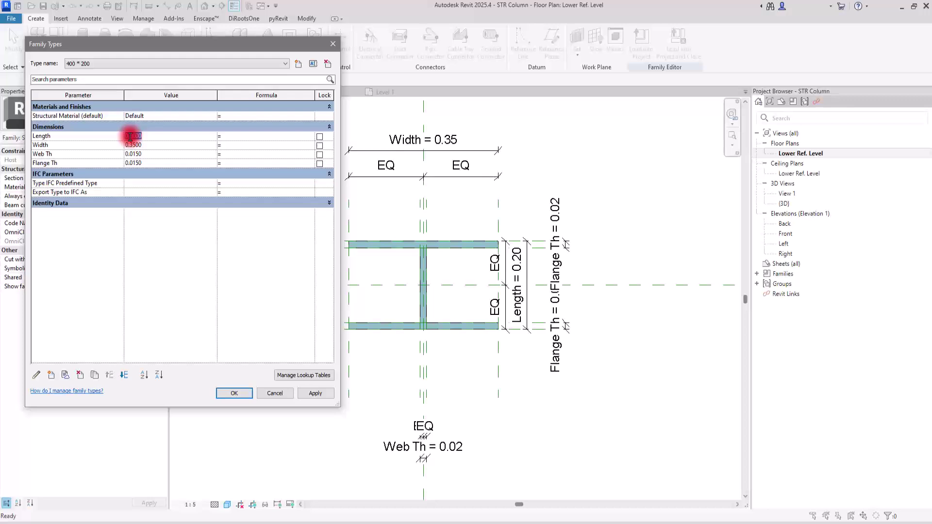
type("0.4")
key("Return")
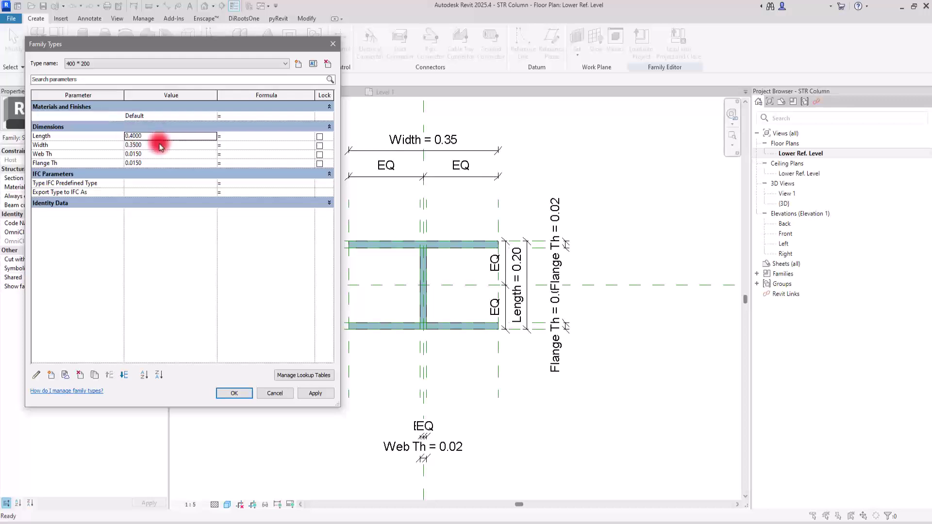
mouse_move(161, 146)
left_mouse_down()
mouse_move(133, 147)
mouse_move(164, 144)
left_mouse_up()
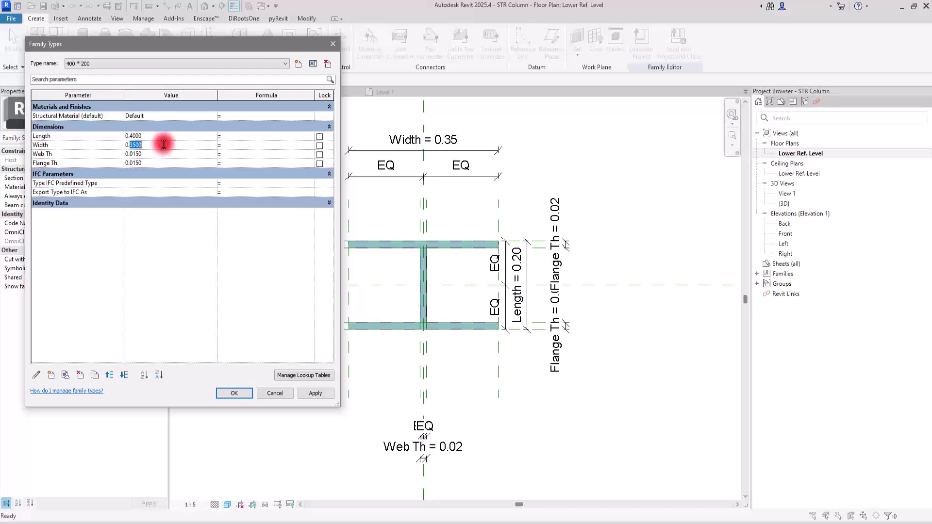
type("2")
key("Return")
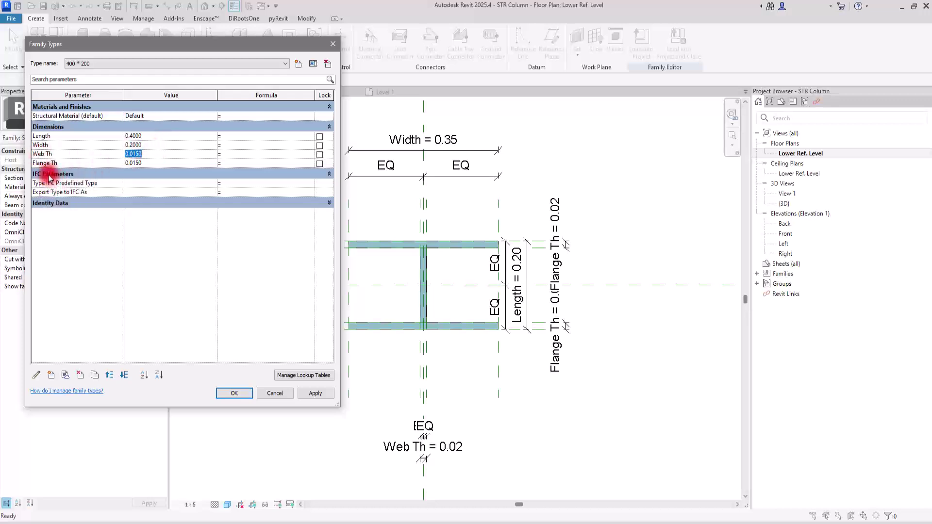
- Set both the Web Th and Flange Th of the 400 * 200 type to 0.02
left_click_drag(149, 154, 182, 152)
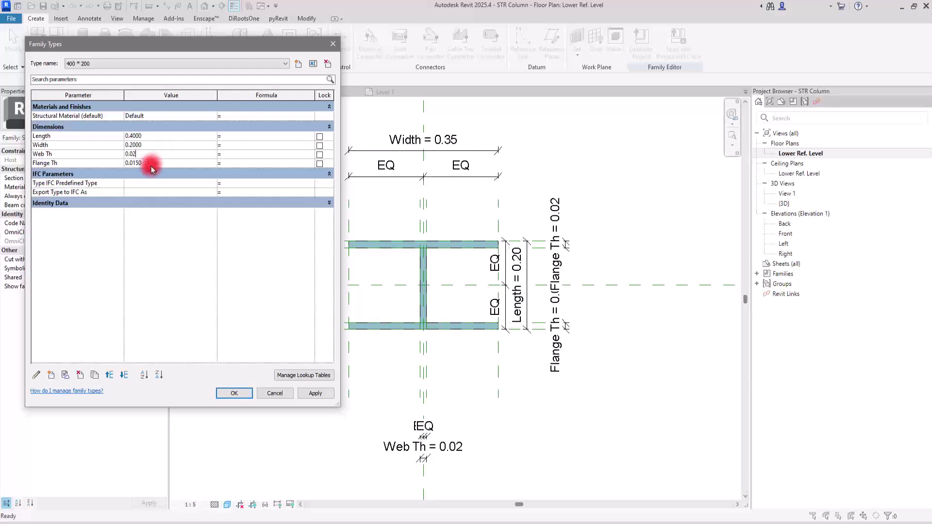
left_click(136, 164)
left_click_drag(132, 164, 180, 164)
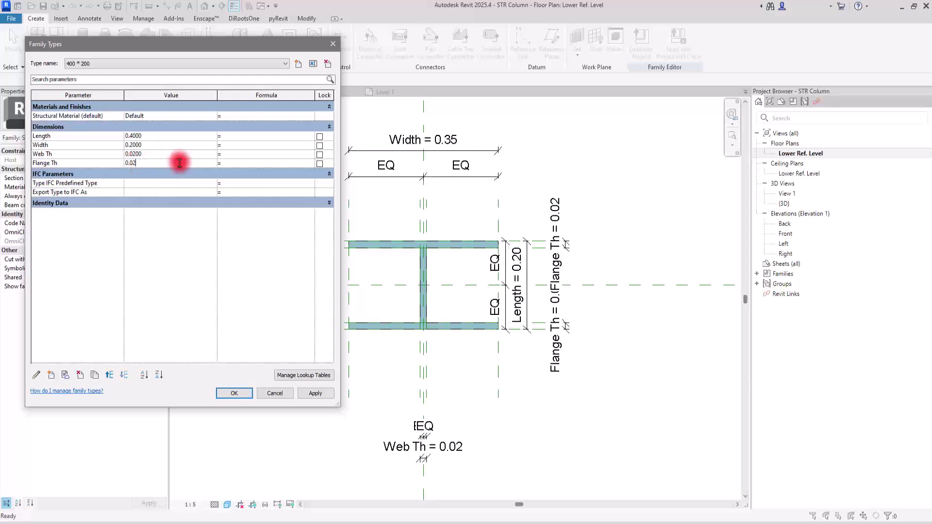
- Apply the 400 * 200 type's dimensions to the column and close the family types settings
left_click(171, 250)
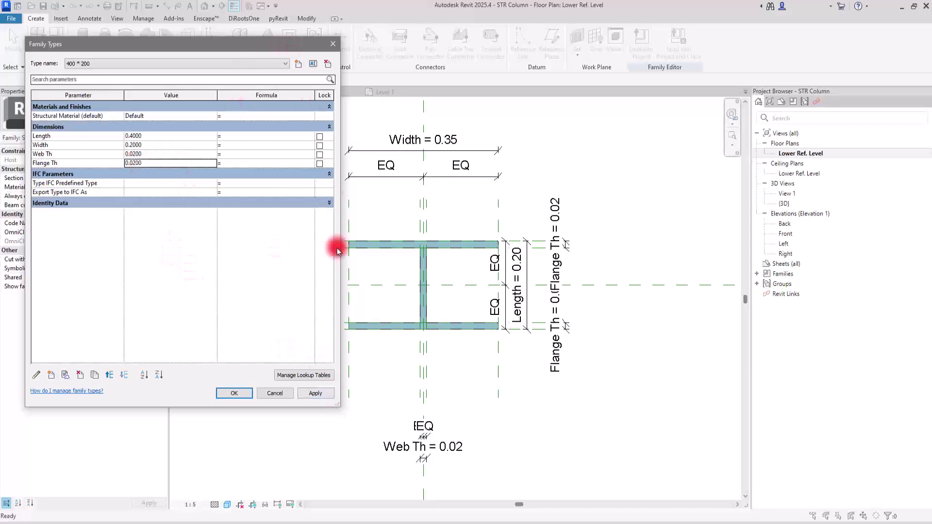
left_click(316, 394)
left_click(235, 395)
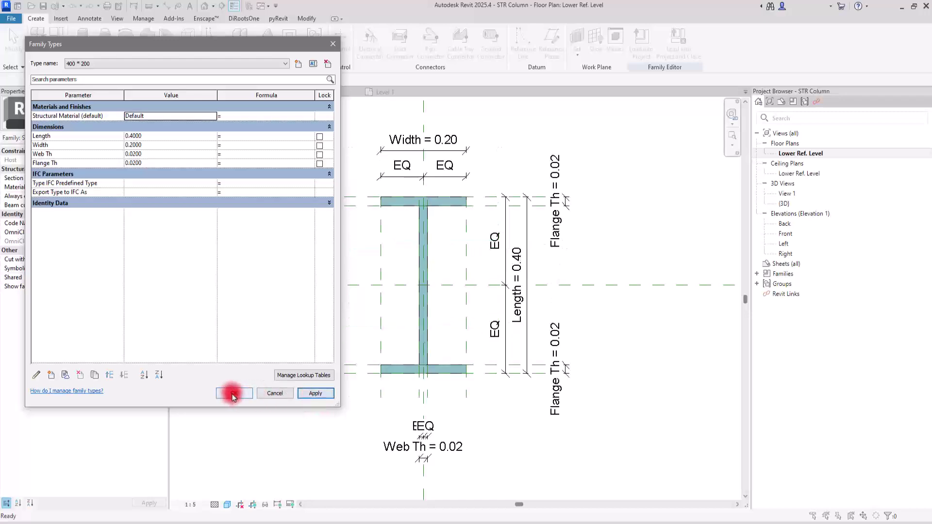
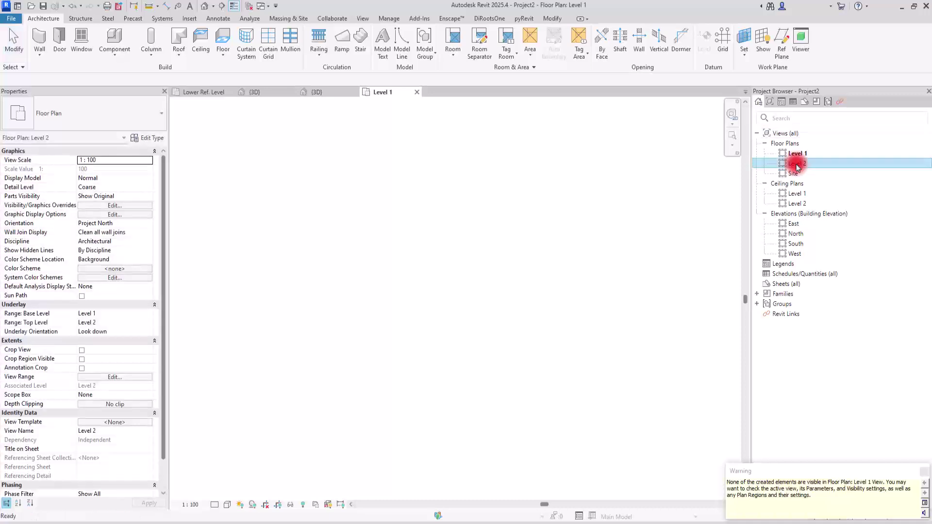
- Open the project's Site floor plan and change the placed STR Column to the 350 * 200 type
double_click(793, 174)
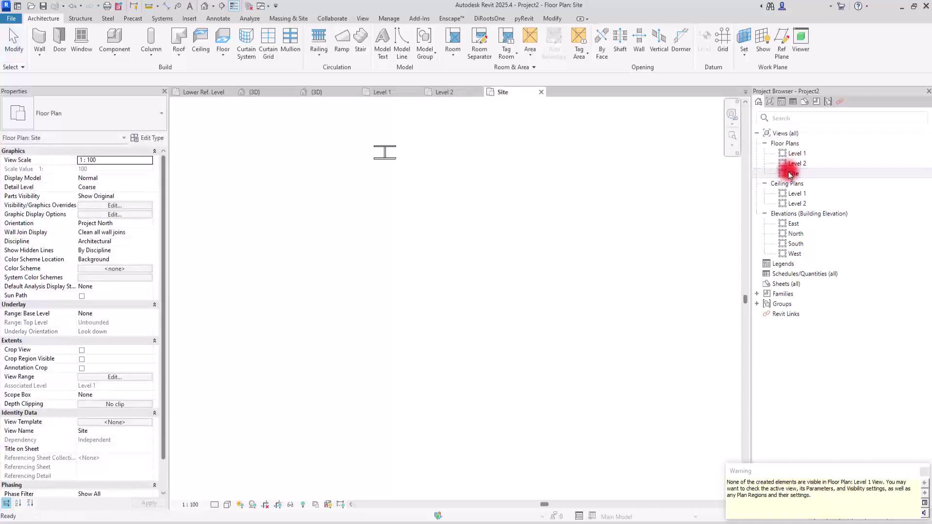
scroll(387, 135, "up", 5)
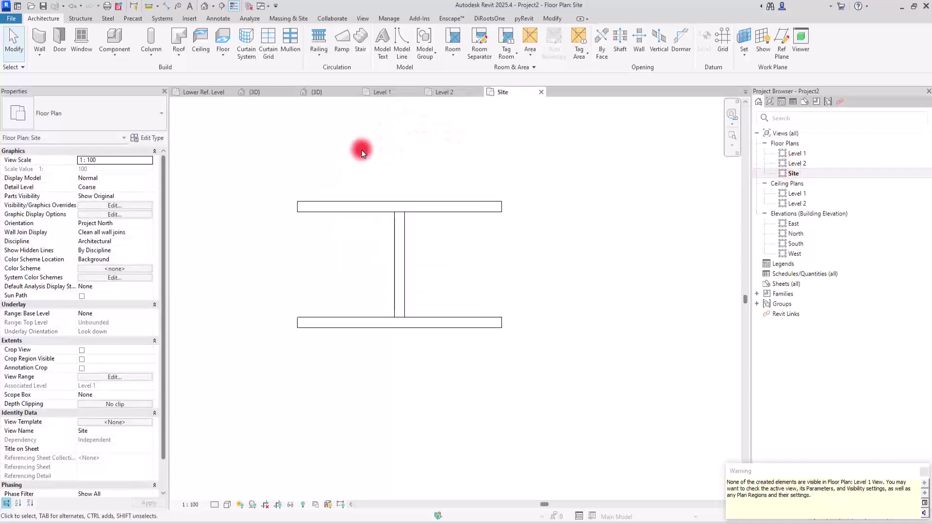
left_click(399, 222)
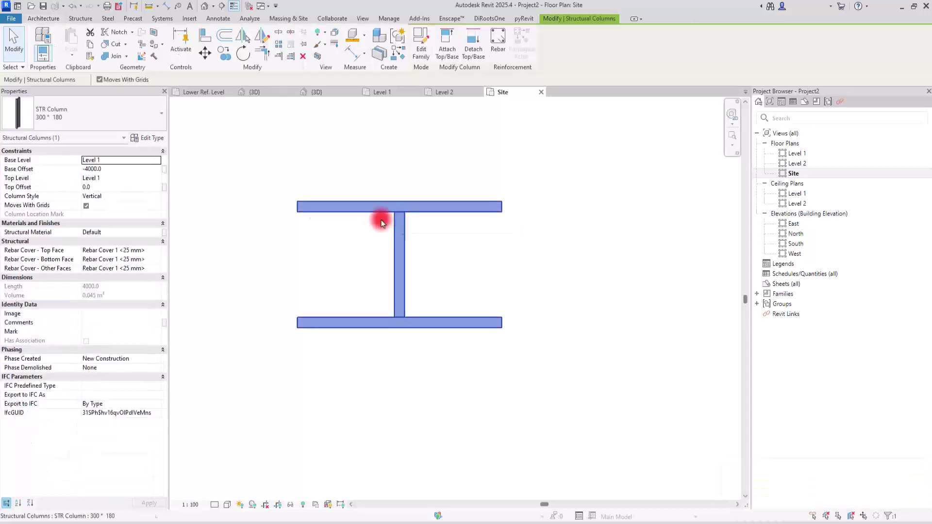
left_click(62, 115)
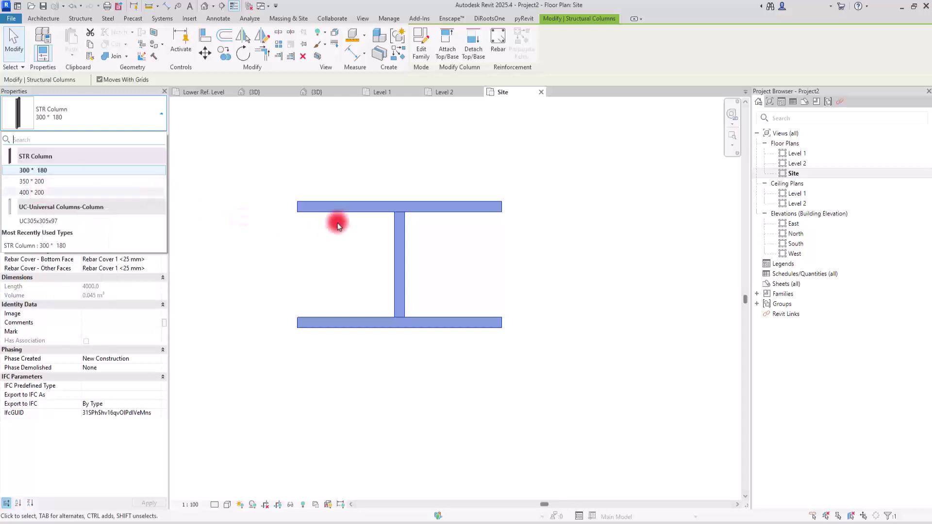
left_click(31, 181)
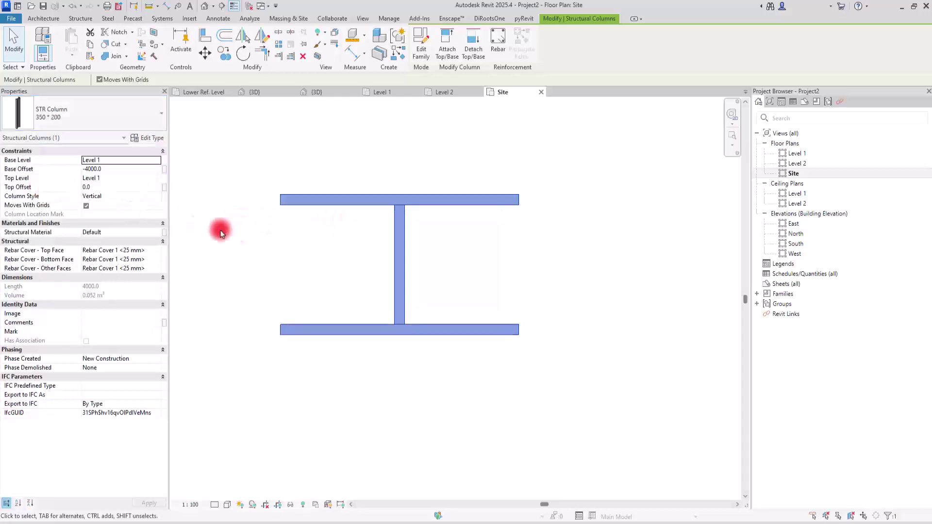
- Change the placed column to the 400 * 200 type, review the available column types and clear the selection
left_click(62, 111)
left_click(58, 181)
left_click(68, 111)
left_click(44, 193)
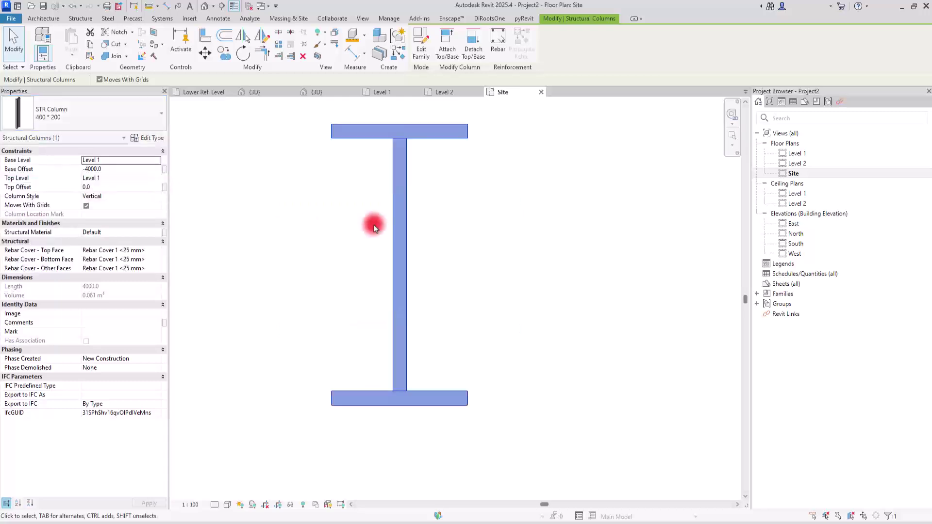
scroll(374, 229, "down", 2)
left_click(91, 125)
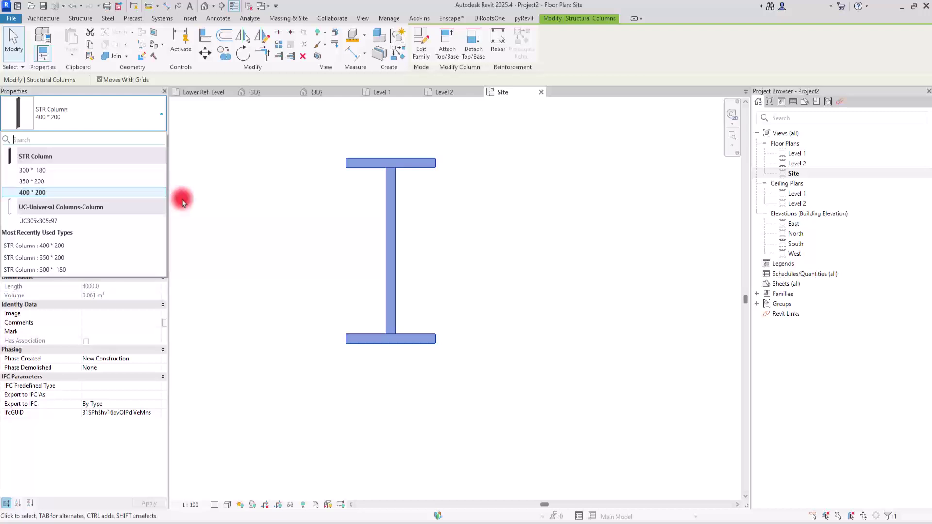
left_click(106, 468)
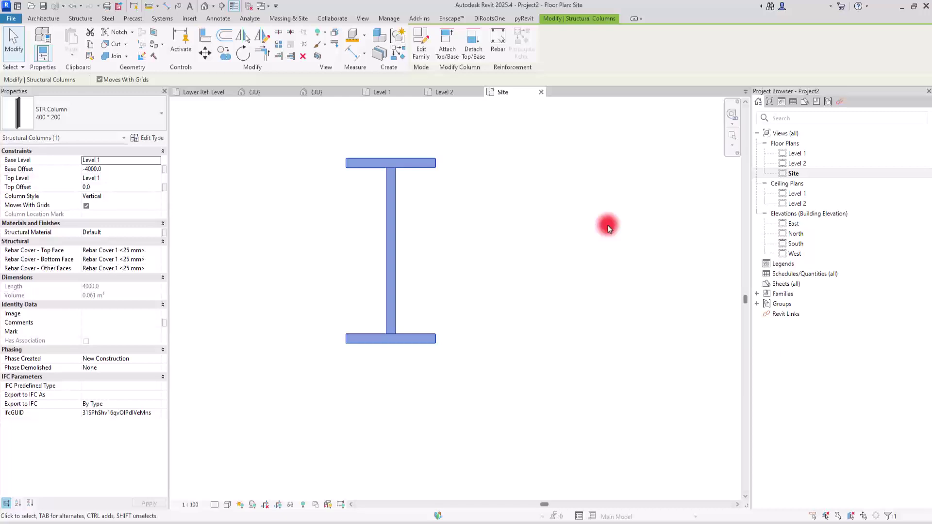
left_click(554, 334)
- Go to the table family's 3D view, select the tabletop and open the Ref. Level floor plan
left_click(319, 93)
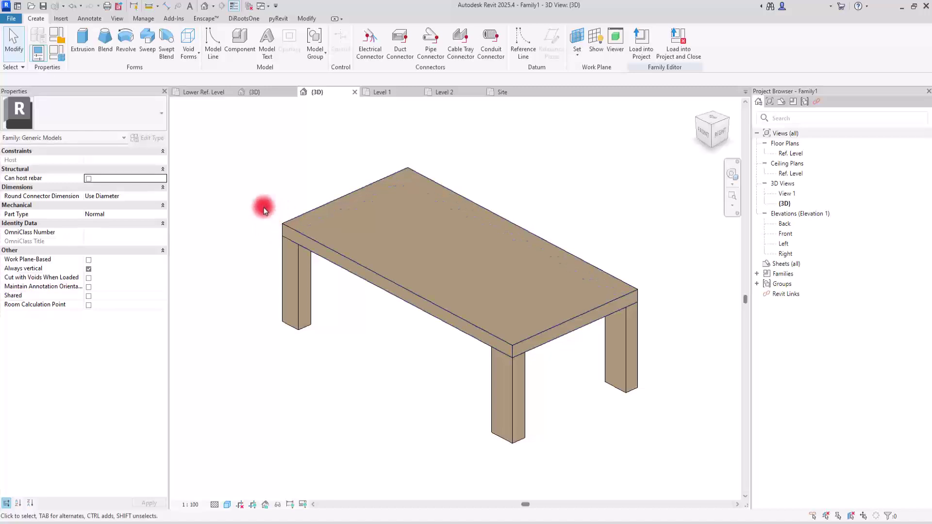
left_click(339, 254)
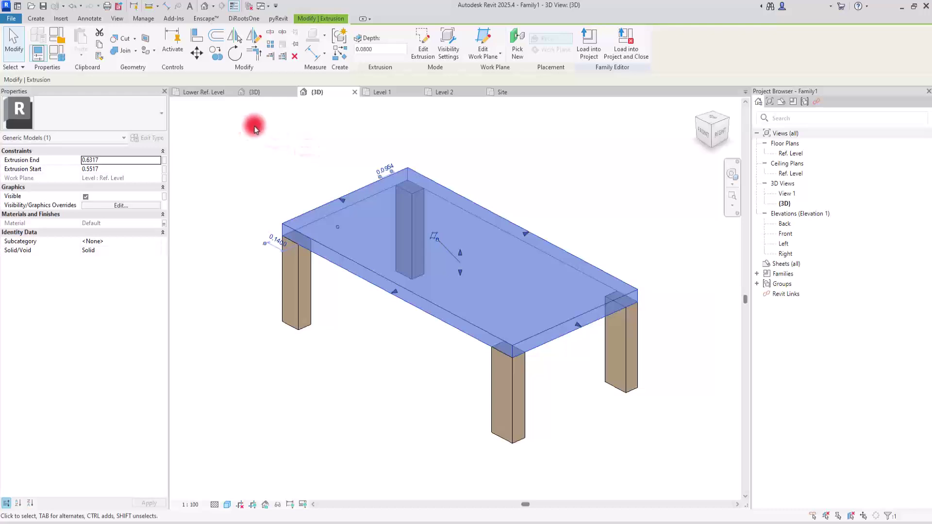
double_click(791, 154)
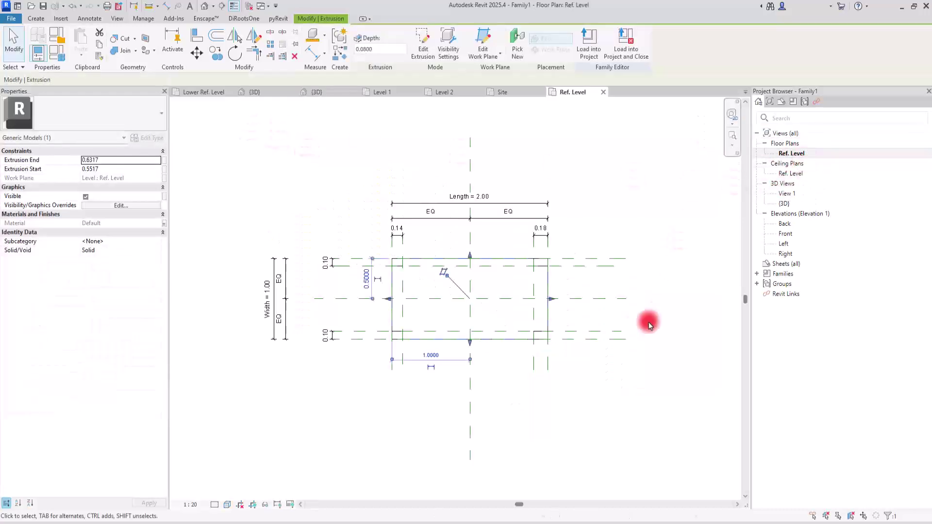
scroll(558, 243, "up", 3)
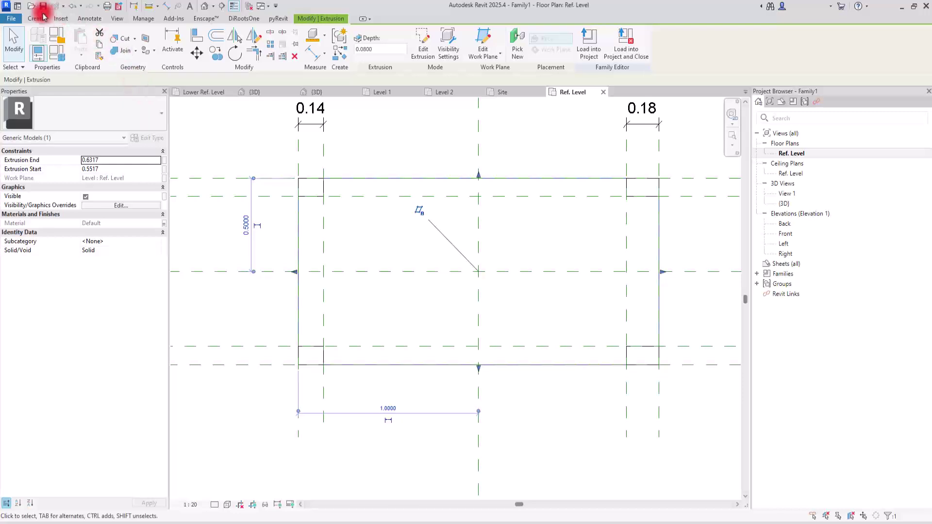
- Start a void sweep with a sketched path and pick the tabletop's face as its work plane
left_click(30, 21)
left_click(188, 48)
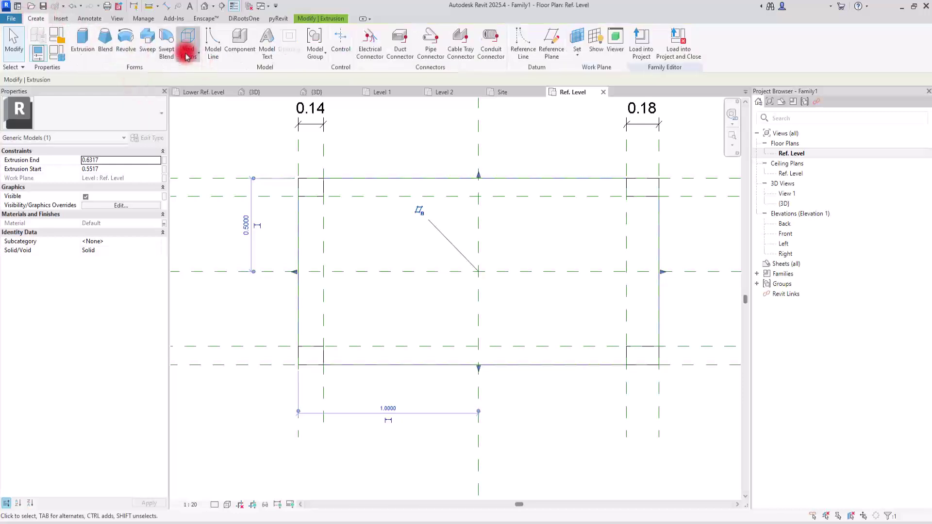
left_click(209, 133)
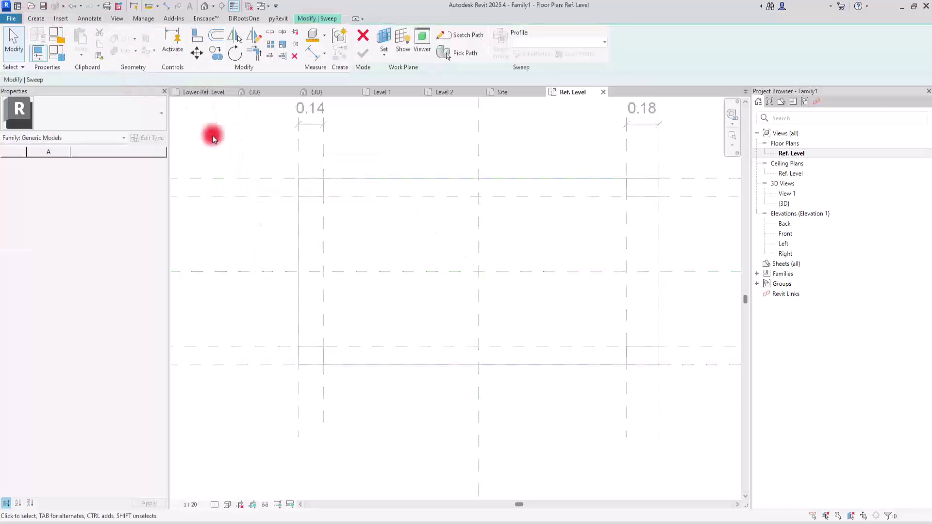
left_click(462, 35)
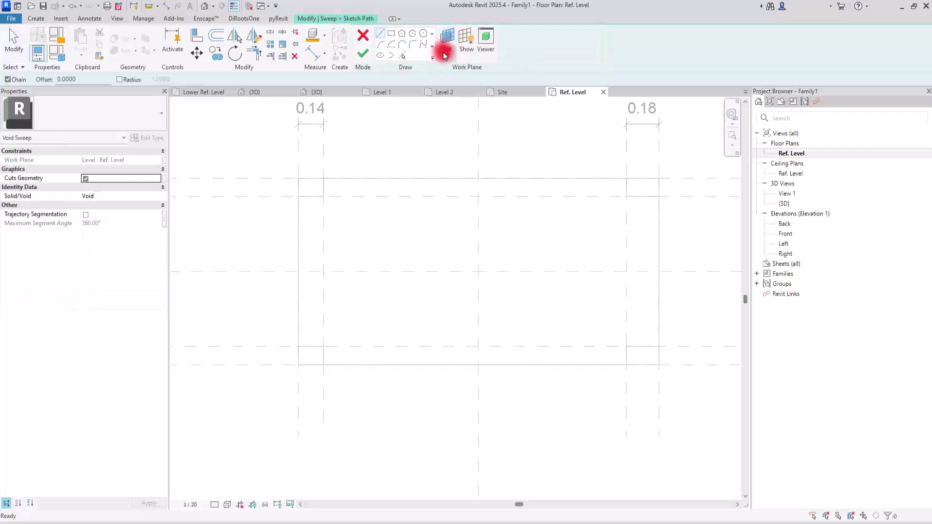
left_click(450, 55)
left_click(456, 96)
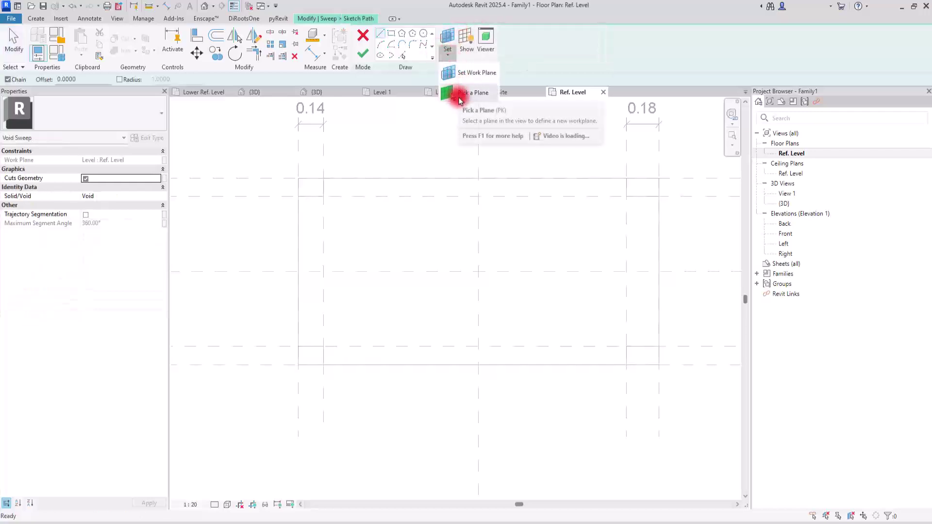
left_click(332, 180)
- Sketch a 2.00 by 1.00 rectangular sweep path around the tabletop's outline, lock its sides to the reference planes and finish the path
left_click(391, 33)
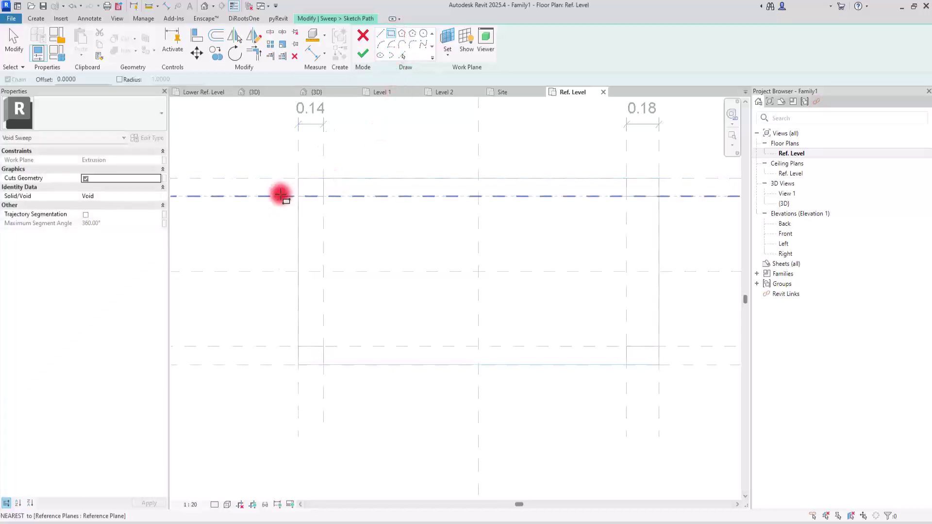
left_click(298, 178)
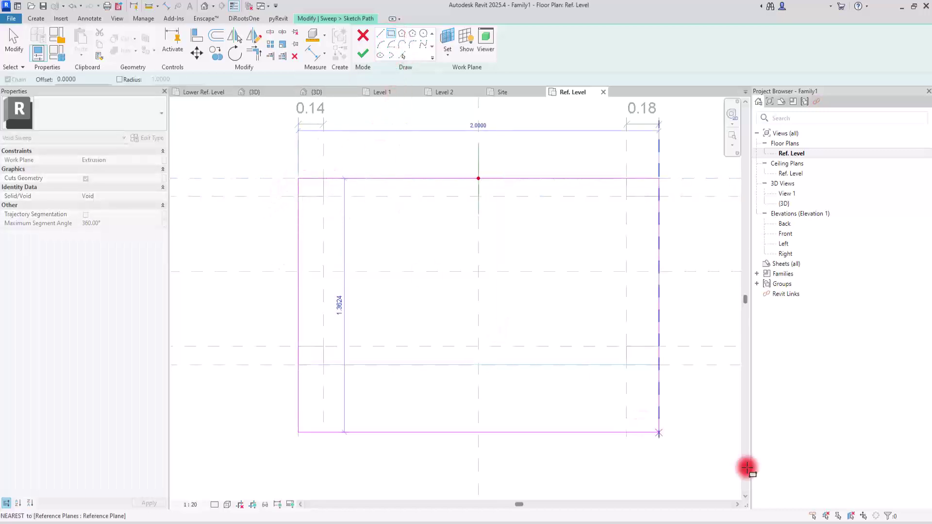
left_click(659, 364)
left_click(462, 195)
left_click(315, 289)
left_click(496, 348)
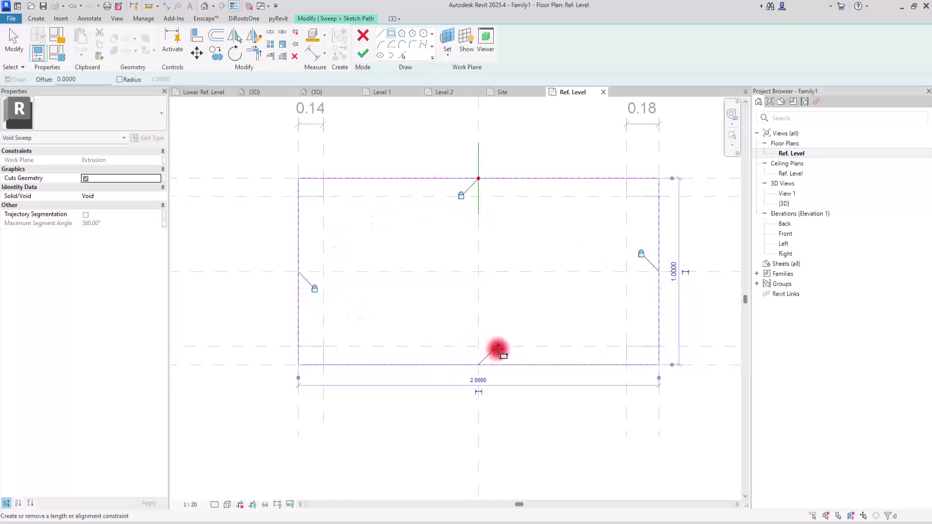
left_click(362, 52)
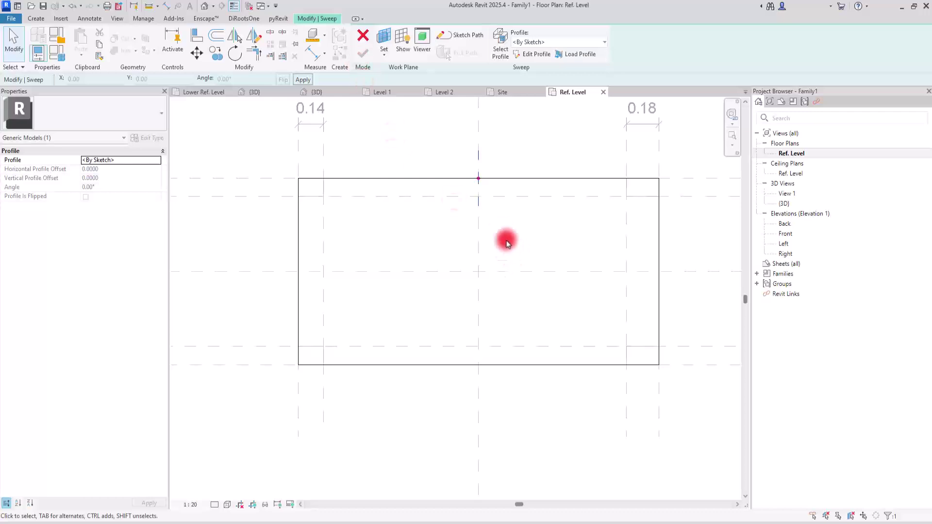
- Edit the sweep profile in the Left elevation and draw a circle of about 0.015 radius centred on the path point
left_click(536, 54)
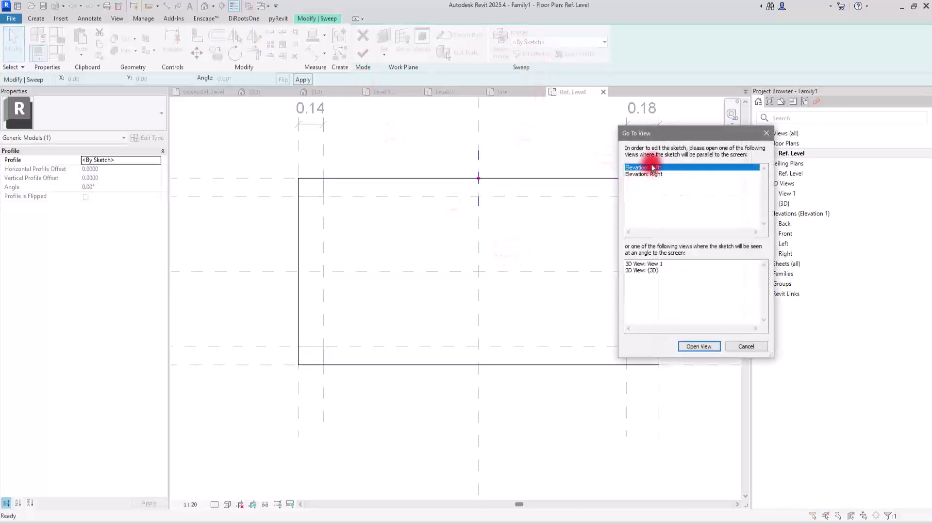
left_click(699, 346)
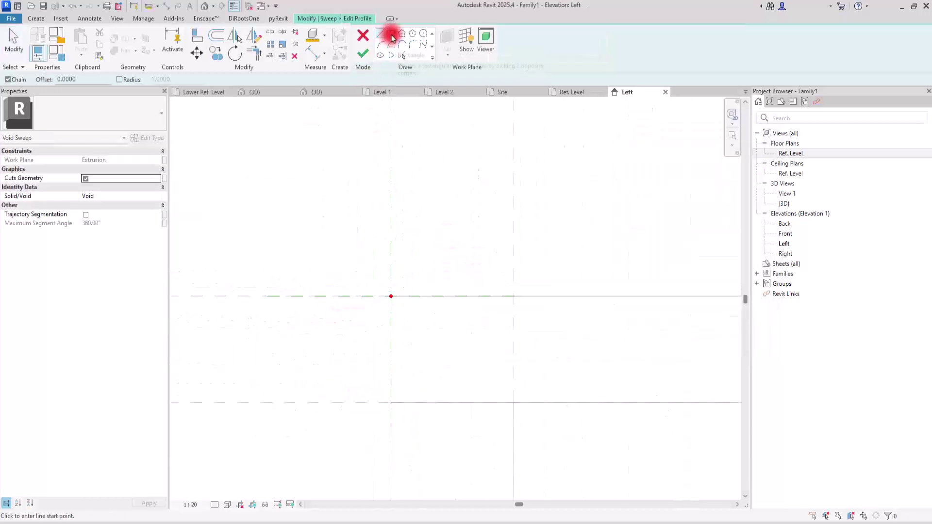
left_click(424, 33)
left_click(391, 296)
left_click(401, 314)
key("Escape")
- Move the circle inward and down by its radius so it touches the tabletop's side and top edges from inside
left_click(197, 53)
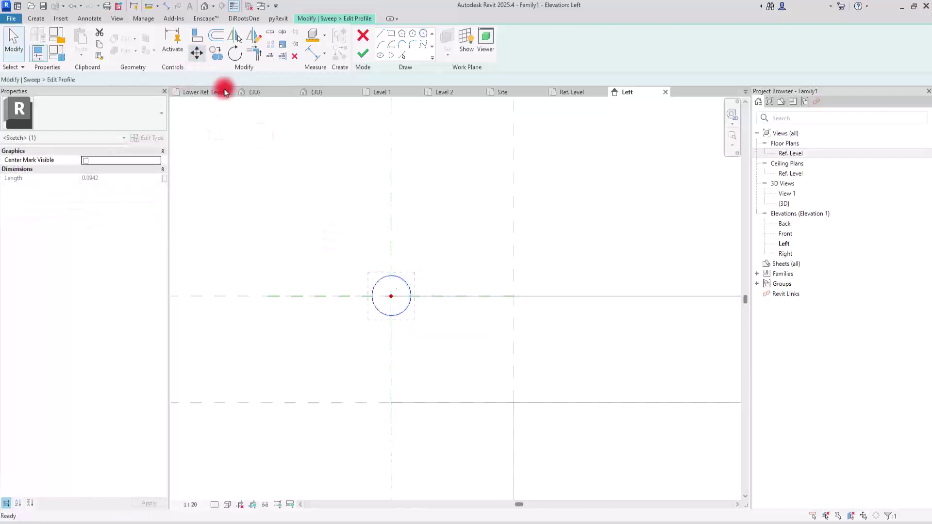
left_click(374, 296)
left_click(391, 296)
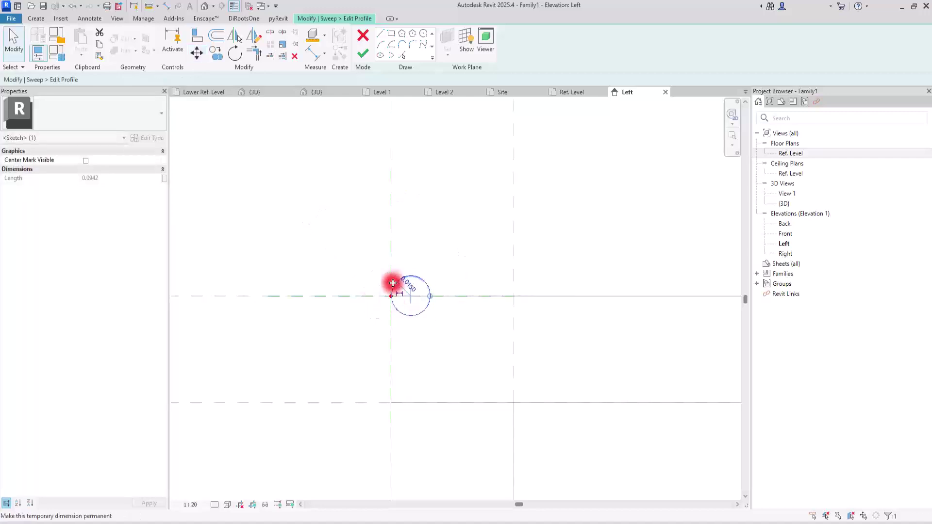
left_click(196, 52)
left_click(395, 308)
left_click(411, 280)
left_click(411, 296)
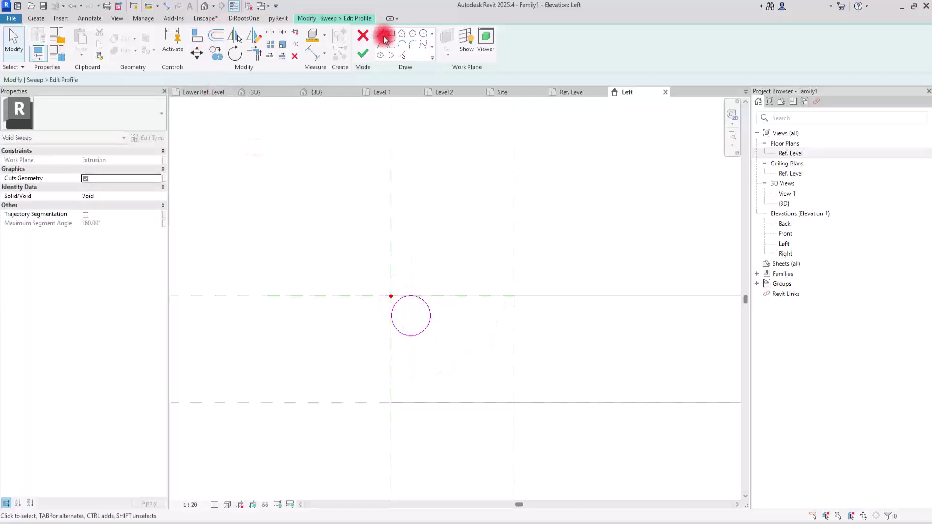
- Draw lines from the circle's top point up, outward beyond the tabletop corner, down and back to the circle's outer side point
left_click(383, 35)
left_click(411, 276)
left_click(366, 276)
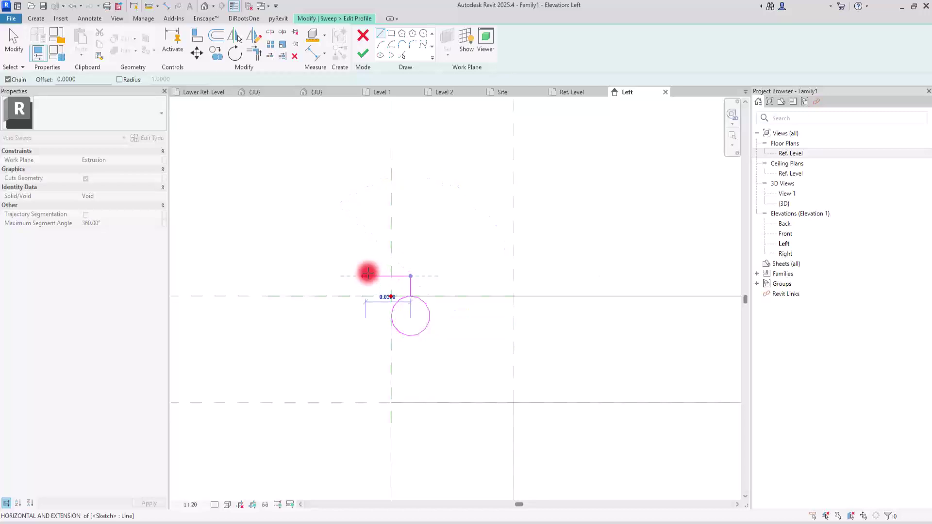
left_click(366, 323)
key("Escape")
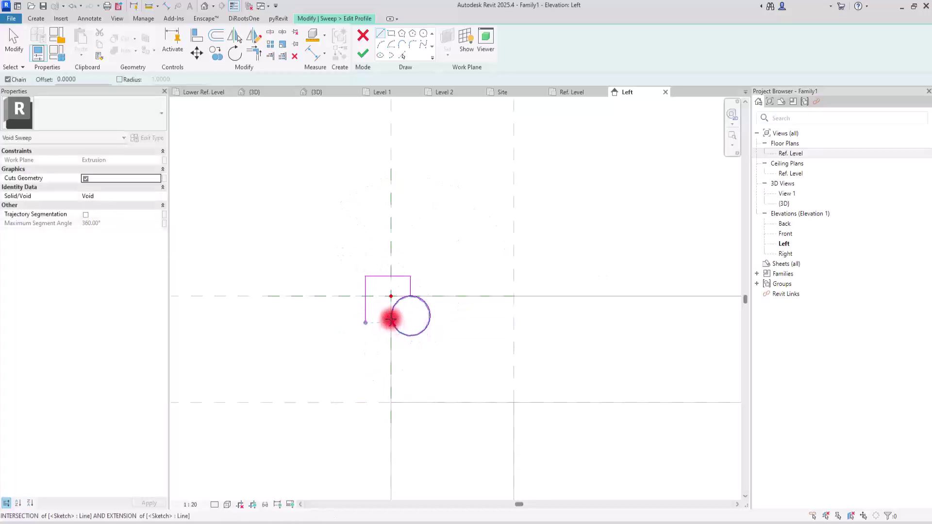
left_click(391, 316)
left_click(365, 316)
key("Escape")
key("Escape")
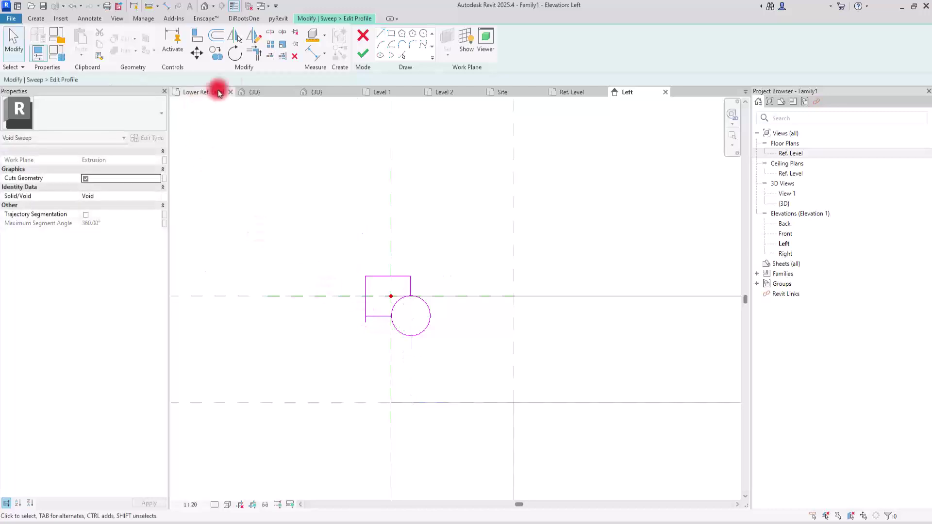
- Trim the overshooting outer vertical line to the lower horizontal line and split the circle near its lowest point
left_click(252, 53)
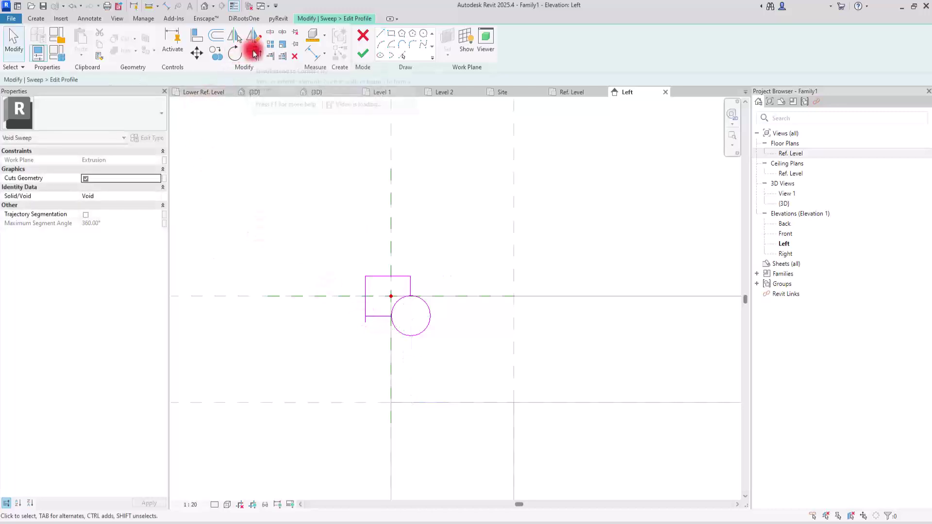
left_click(366, 304)
left_click(271, 32)
left_click(406, 335)
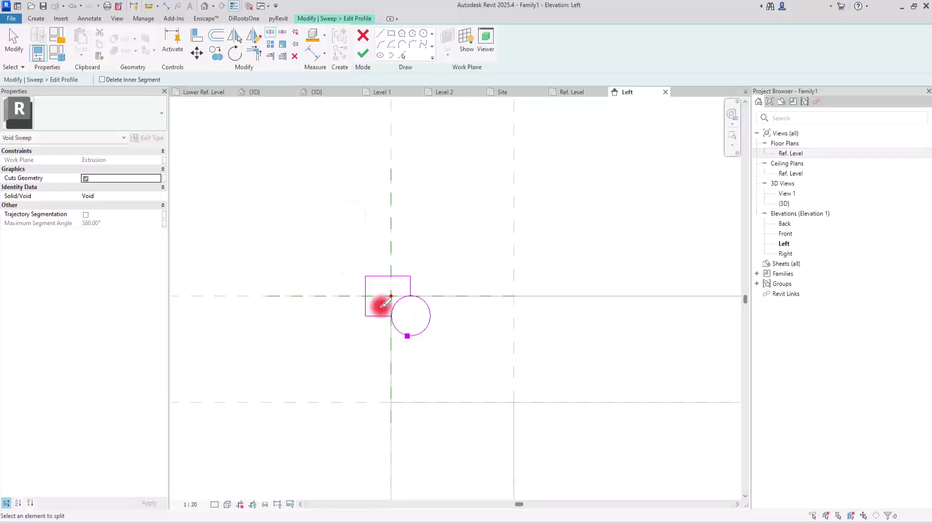
- Trim the circle against the lower horizontal and inner vertical lines, keeping only the quarter arc at the tabletop corner
left_click(255, 55)
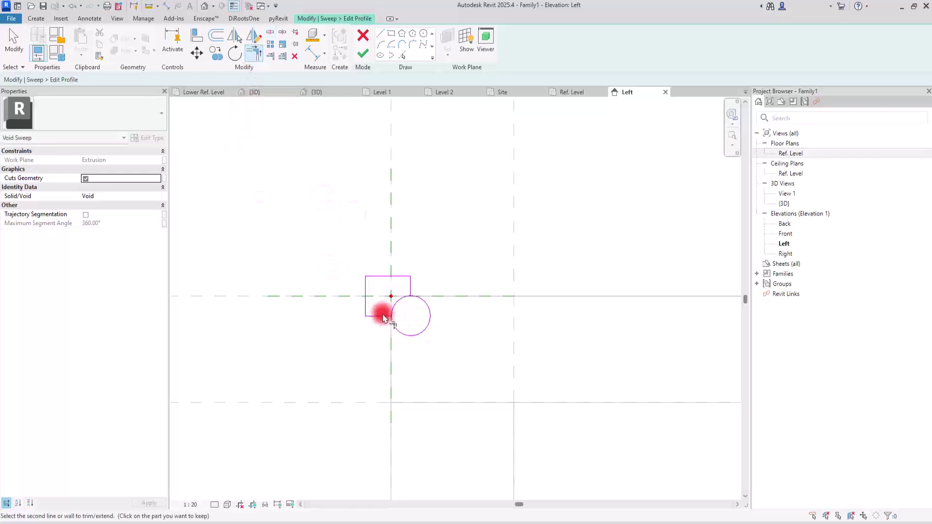
left_click(398, 306)
left_click(409, 290)
key("Escape")
scroll(388, 293, "up", 3)
scroll(450, 368, "up", 2)
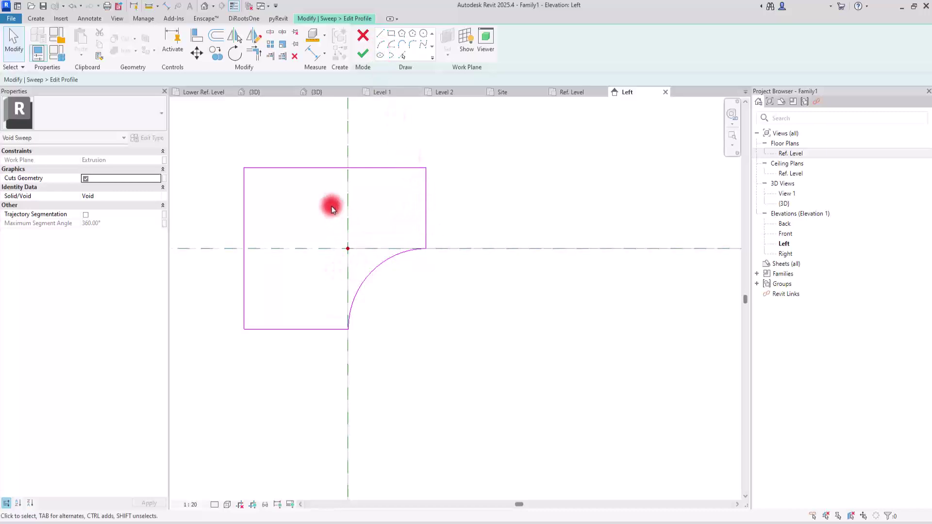
- Finish the profile and the void sweep, and inspect the rounded tabletop edge in the 3D view
left_click(363, 53)
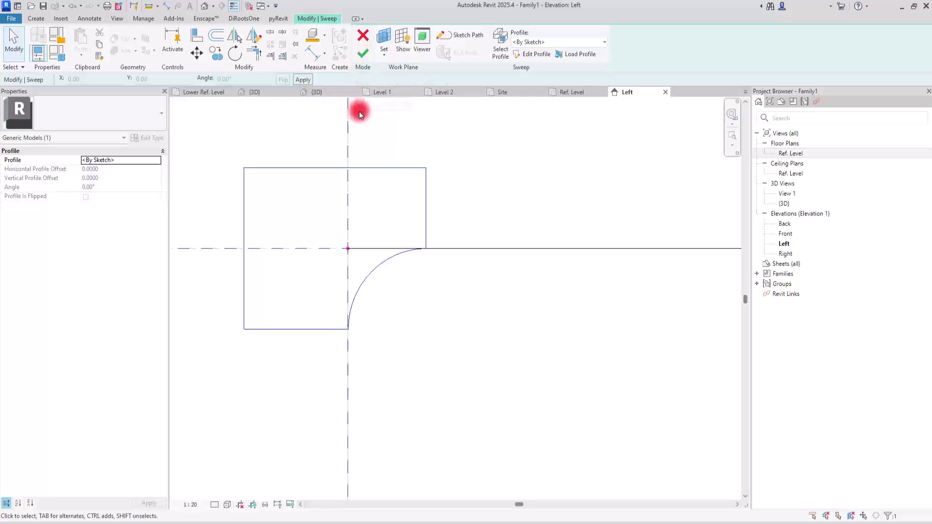
left_click(363, 49)
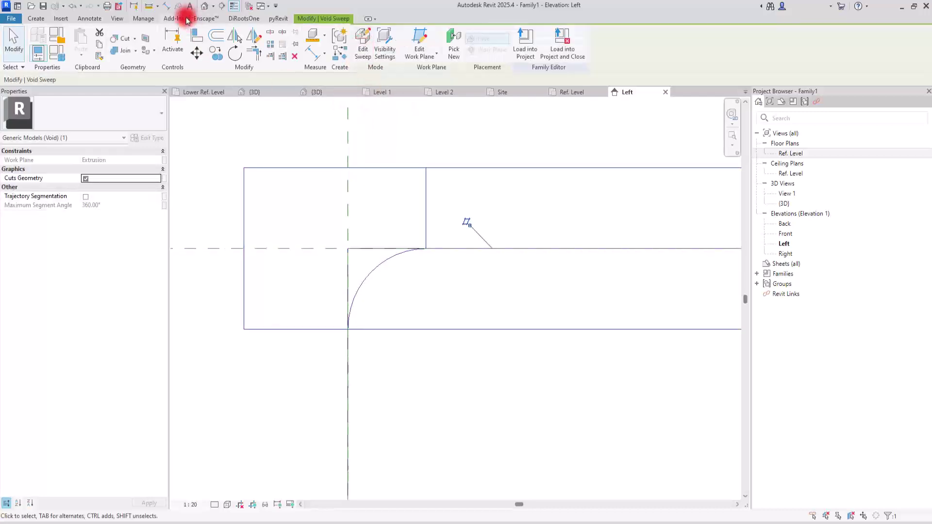
left_click(205, 5)
middle_click_drag(406, 366, 364, 290, "shift")
scroll(360, 275, "up", 5)
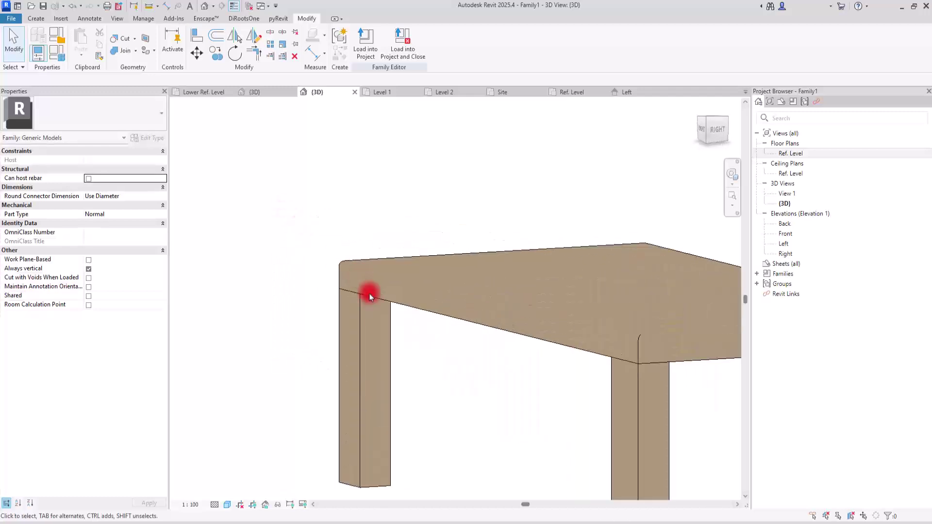
scroll(277, 211, "down", 6)
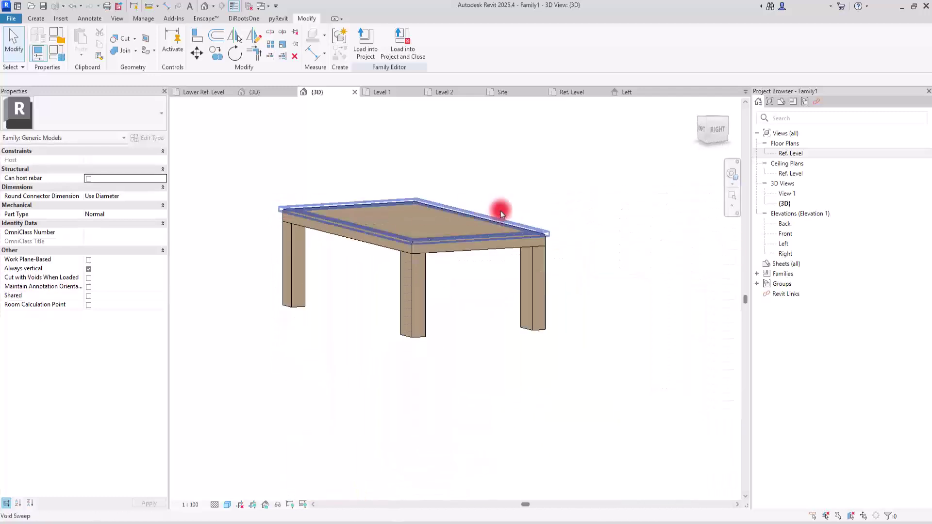
scroll(277, 208, "up", 5)
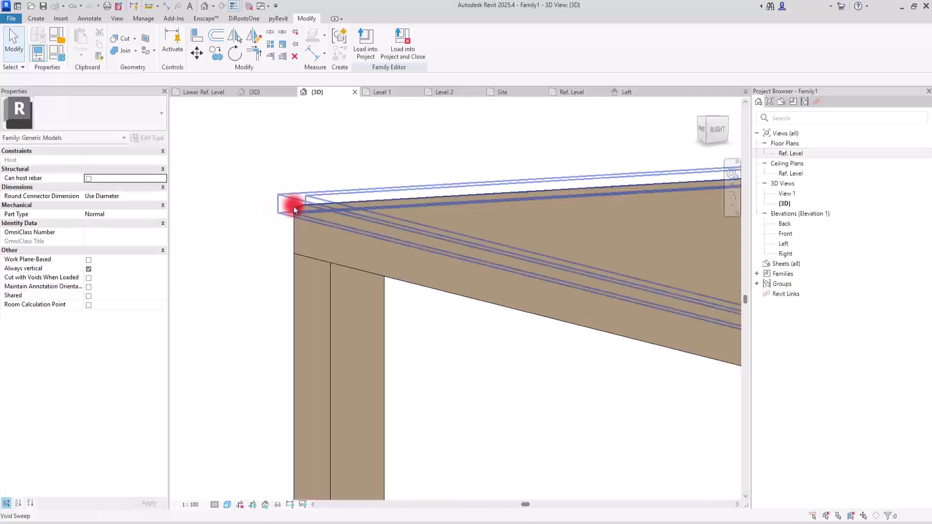
scroll(269, 225, "up", 3)
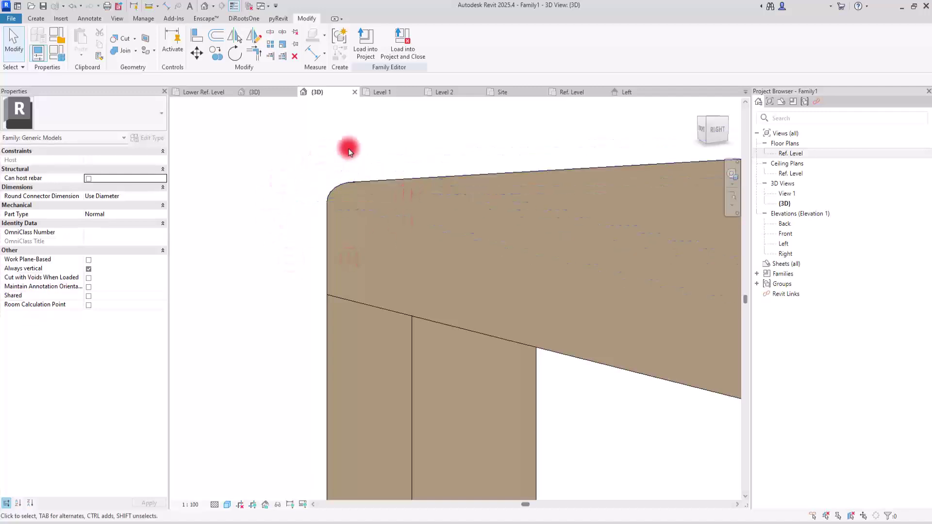
scroll(292, 287, "down", 3)
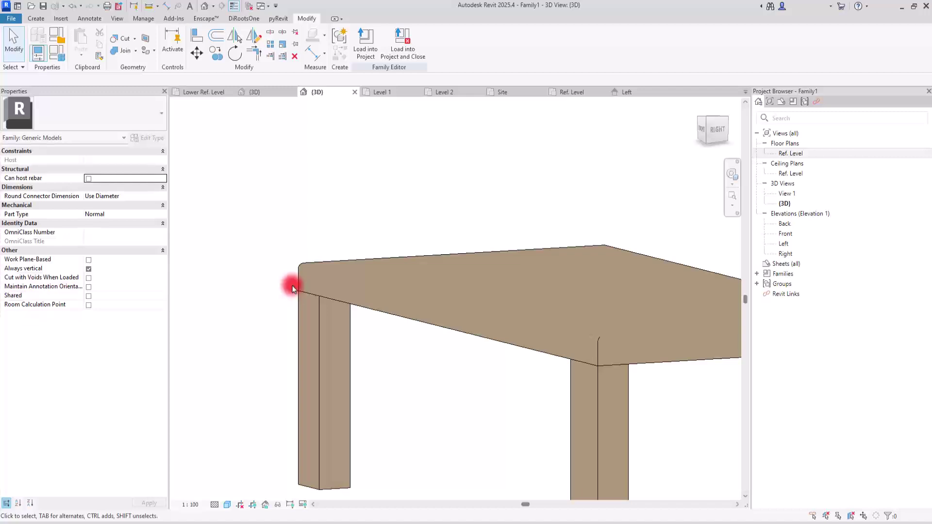
- Remove the void sweep from the tabletop's upper edge
left_click(307, 266)
key("Escape")
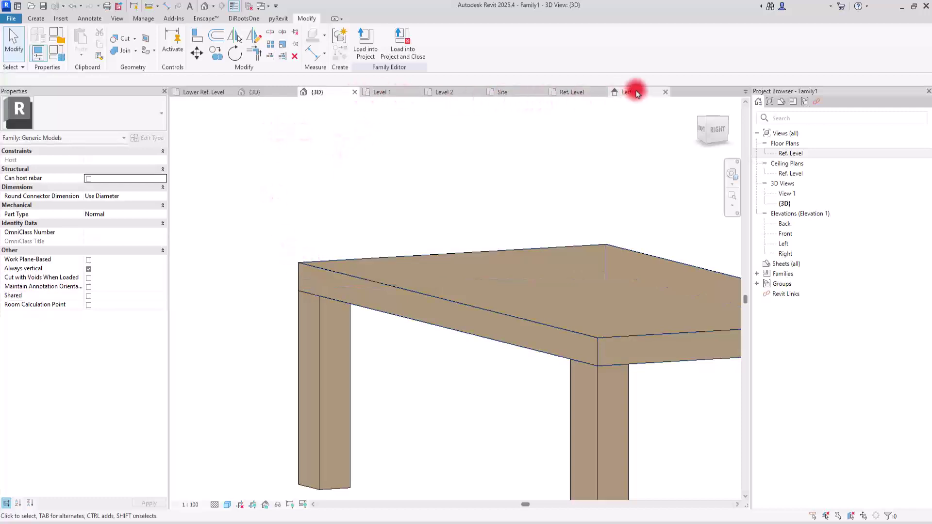
- Start a solid sweep in the Ref. Level plan and sketch a rectangular path along the tabletop's outline
left_click(581, 92)
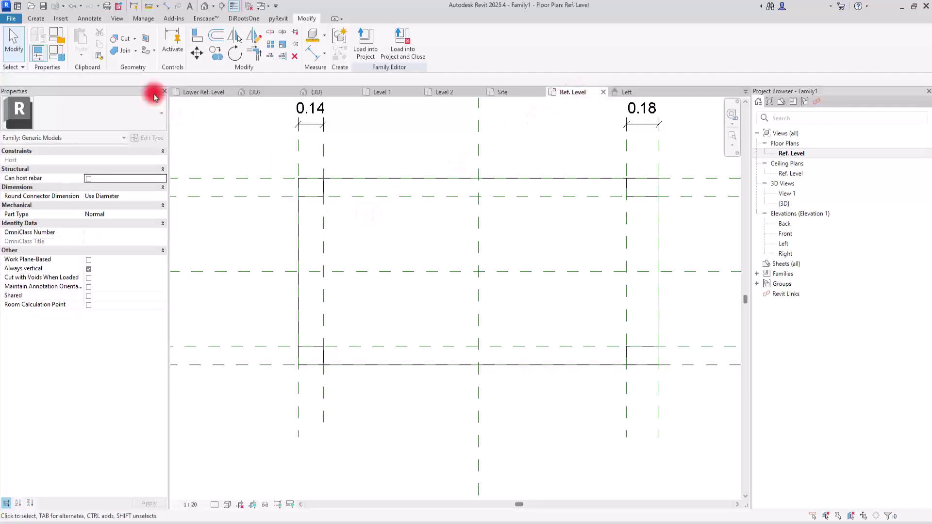
left_click(37, 19)
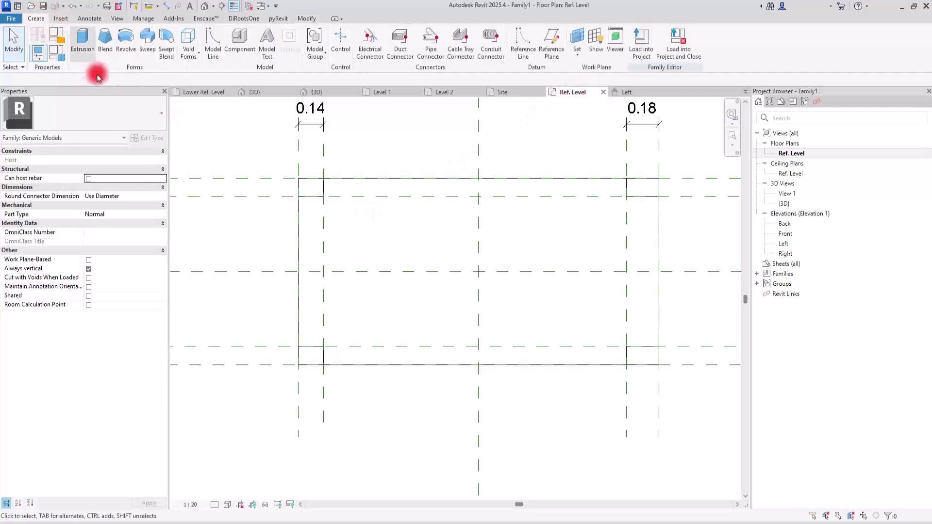
left_click(145, 39)
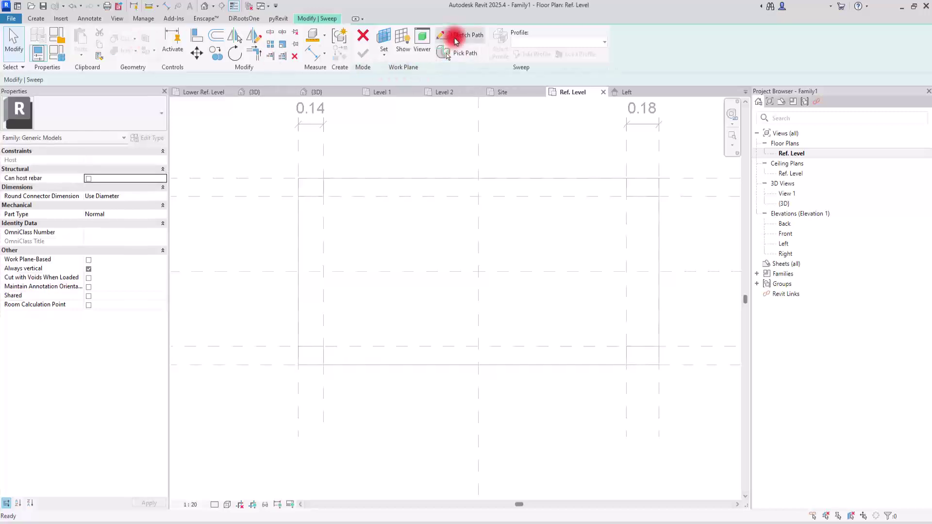
left_click(457, 37)
left_click(389, 34)
left_click(299, 178)
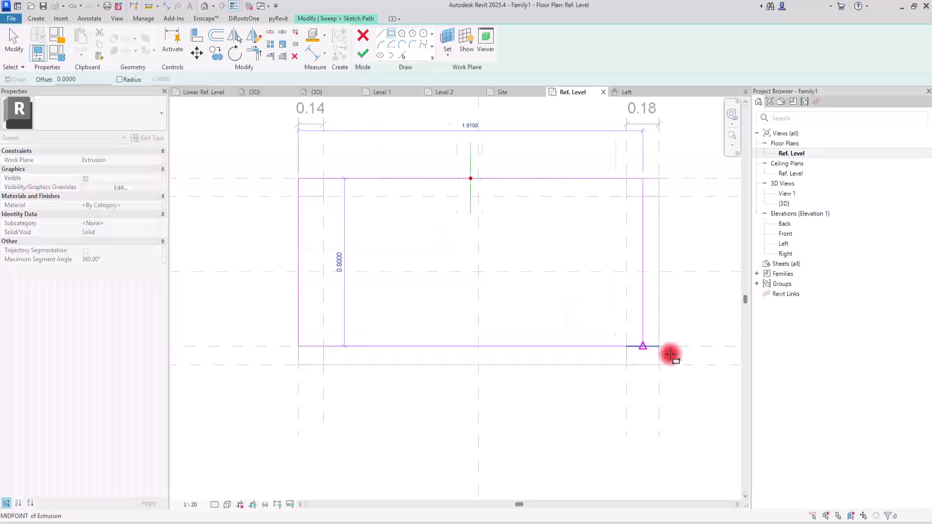
left_click(659, 364)
- Lock all four sides of the rectangular path to the tabletop outline and finish the path
left_click(642, 253)
left_click(462, 197)
left_click(315, 290)
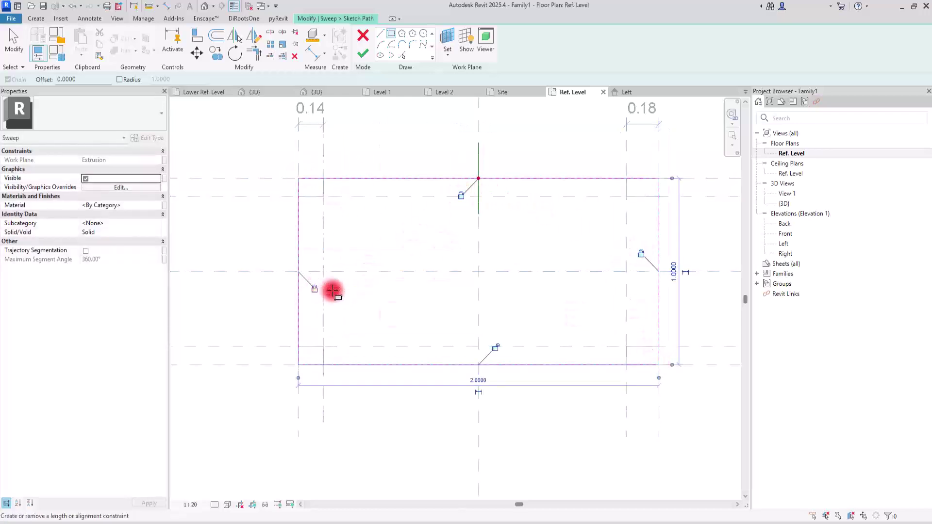
left_click(496, 347)
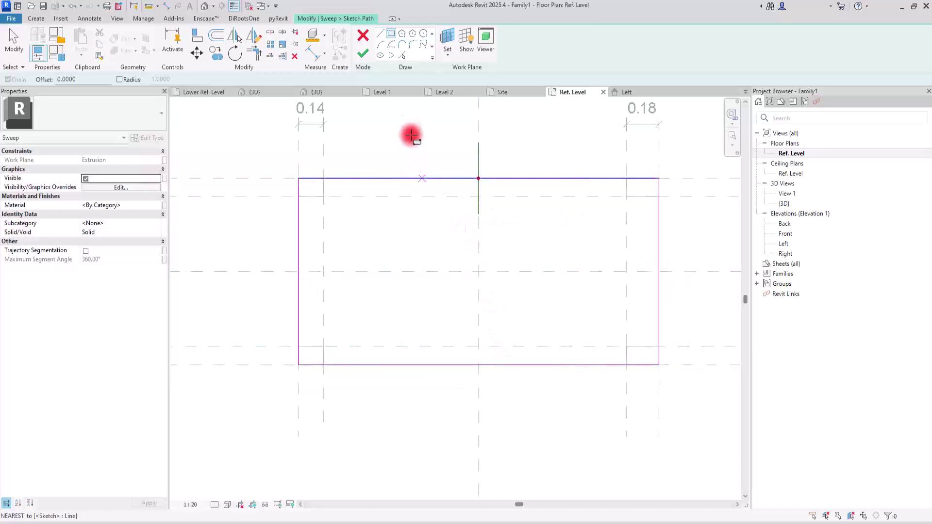
left_click(363, 59)
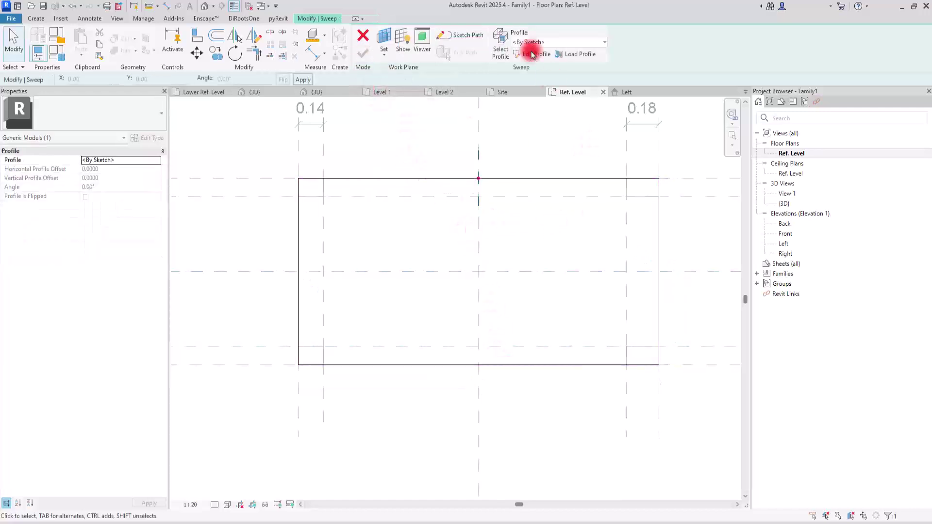
- Edit the sweep profile in the Left elevation and draw a circle of about 0.008 radius centred on the path point
left_click(537, 54)
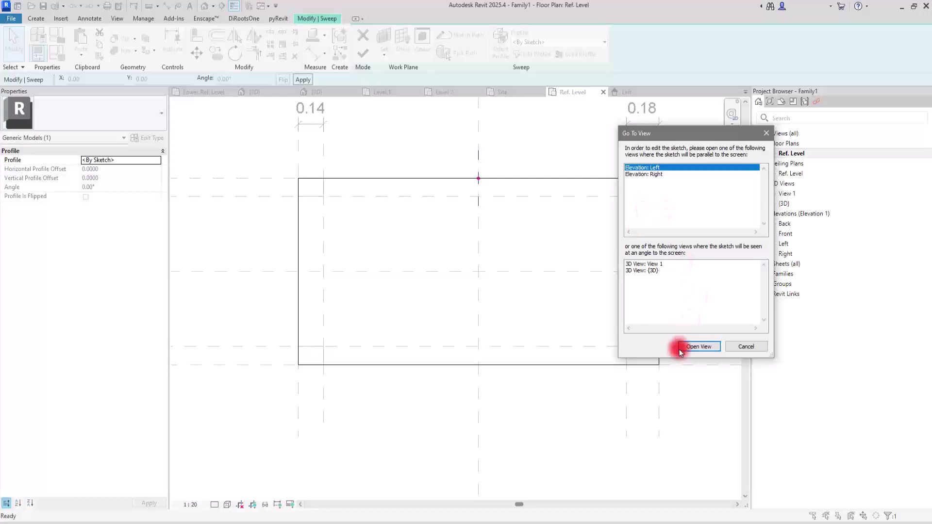
left_click(699, 347)
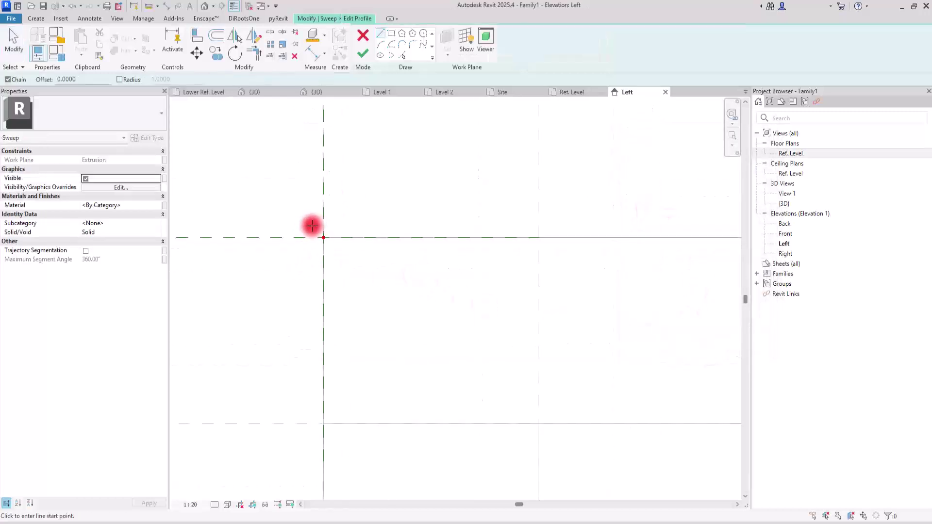
scroll(340, 123, "up", 3)
left_click(397, 35)
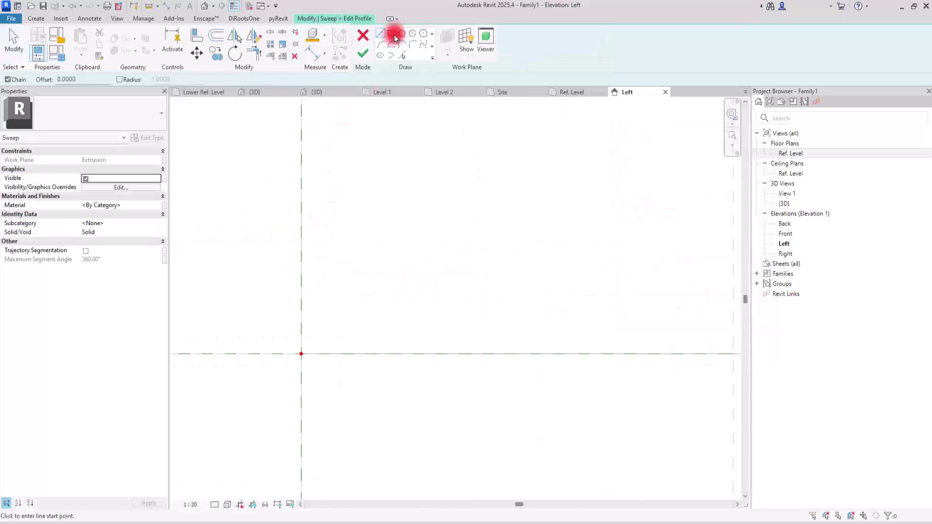
left_click(425, 33)
left_click(302, 354)
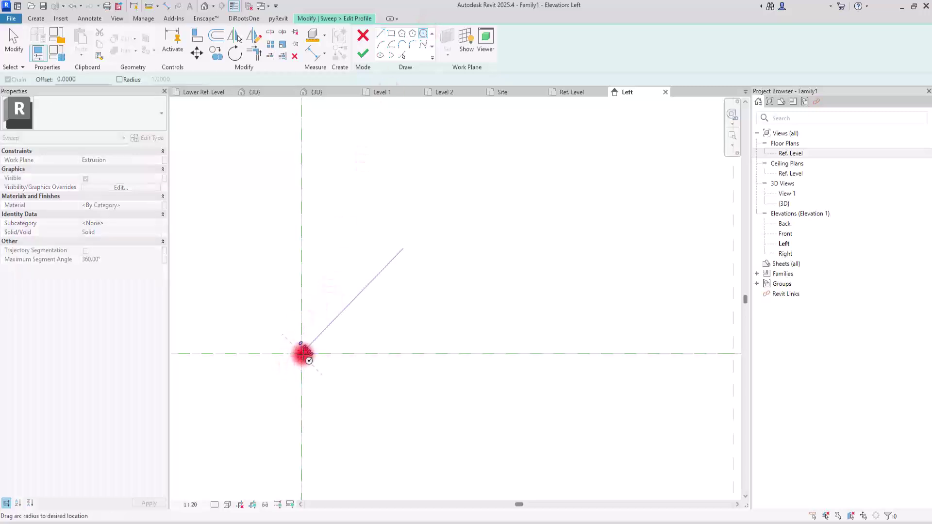
left_click(331, 369)
key("Escape")
key("Escape")
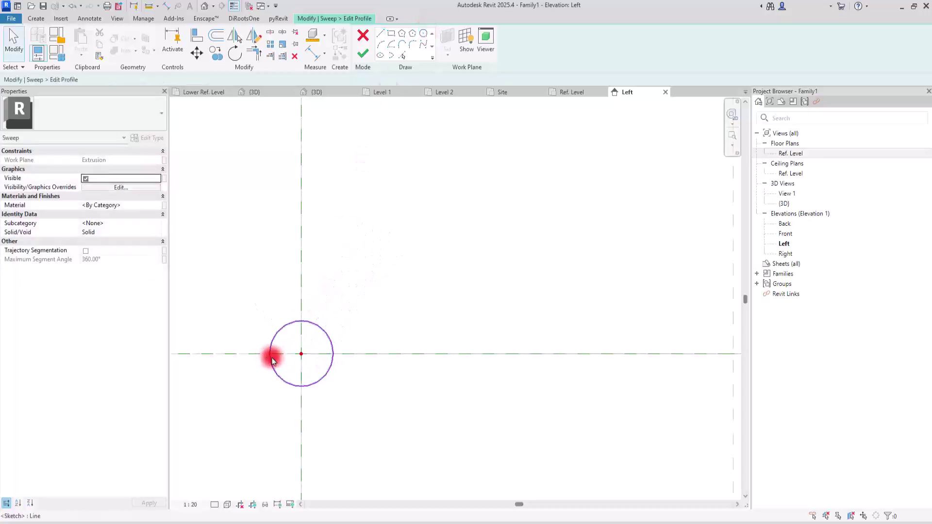
- Move the profile circle horizontally inward by its radius so its outer side touches the path point
left_click(269, 358)
left_click(197, 51)
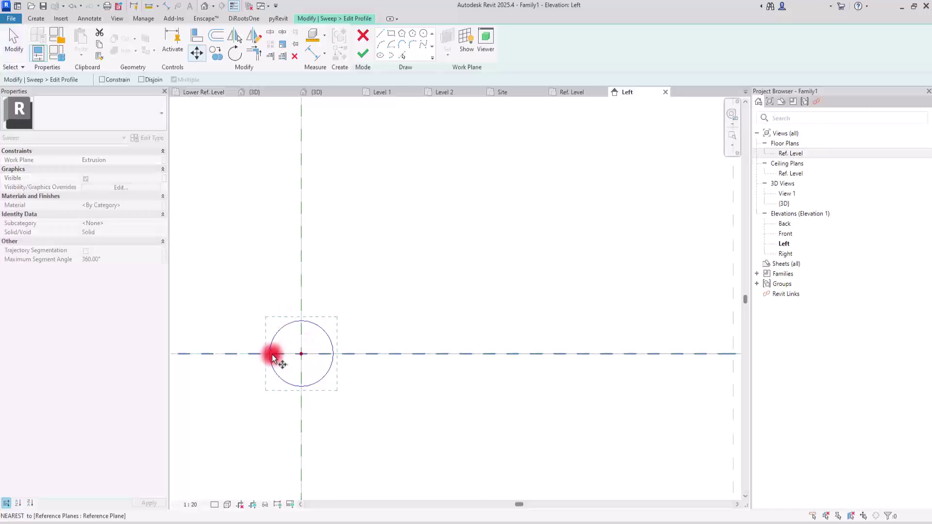
left_click(301, 354)
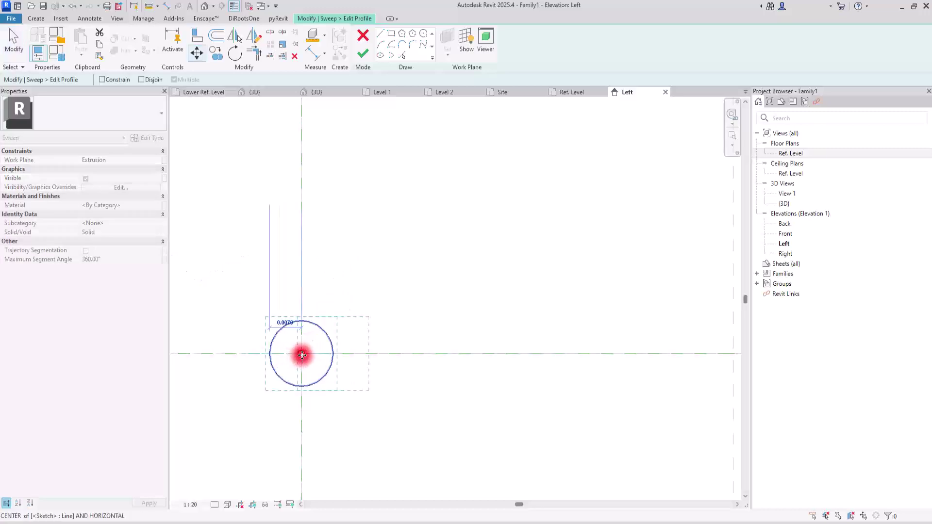
- Draw lines from the circle's highest point down to its centre and out to the path point
left_click(379, 36)
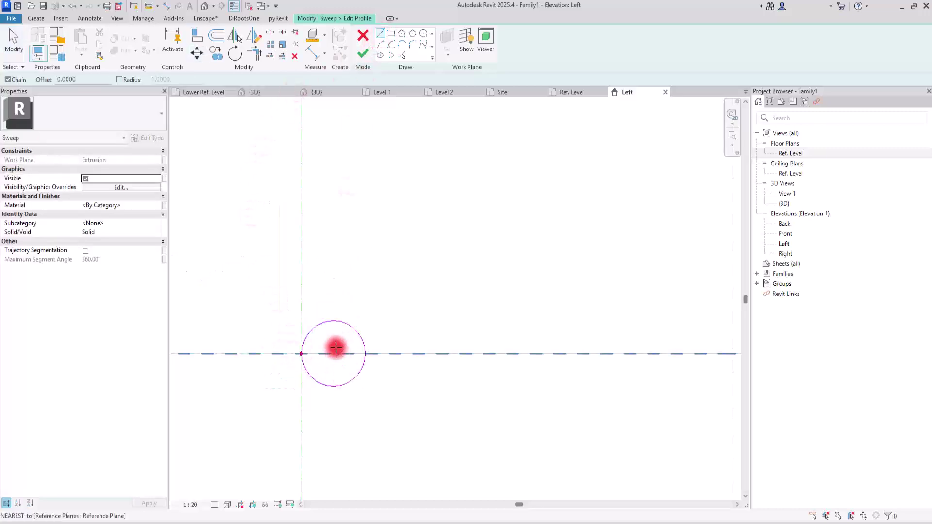
left_click(334, 322)
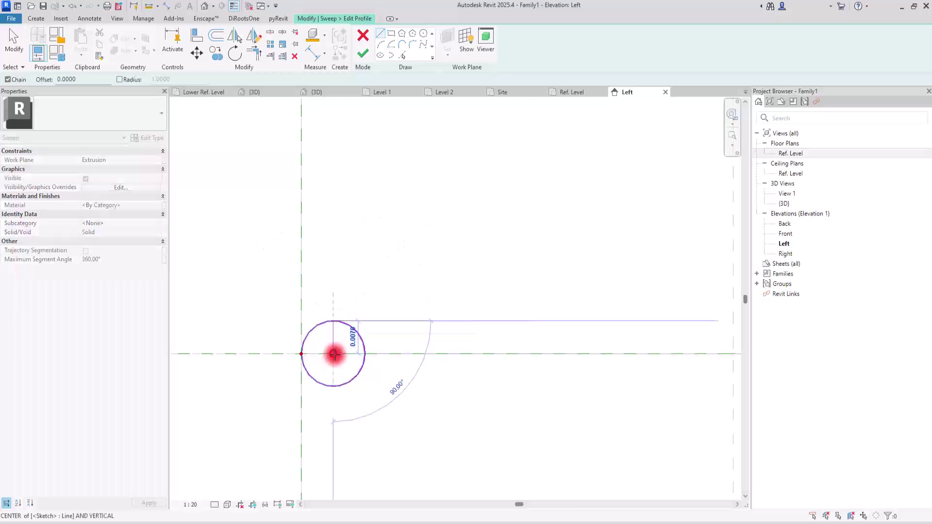
left_click(301, 354)
key("Escape")
key("Escape")
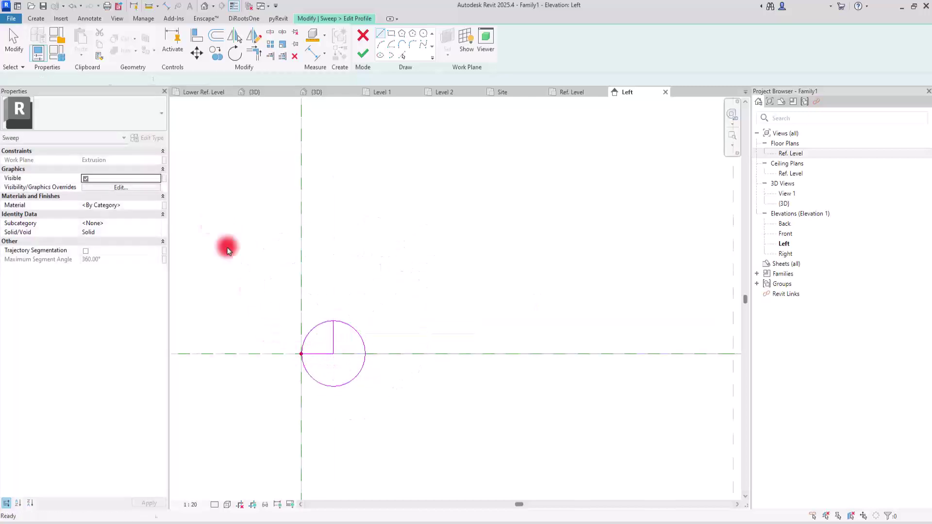
- Split the circle and trim it against the two lines, keeping only the outer upper quarter arc
left_click(275, 34)
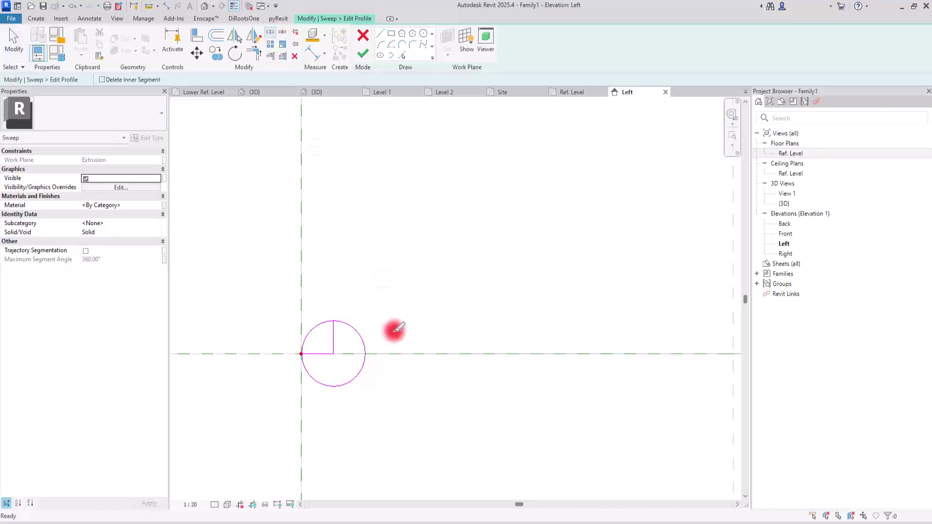
left_click(360, 336)
left_click(259, 57)
left_click(302, 341)
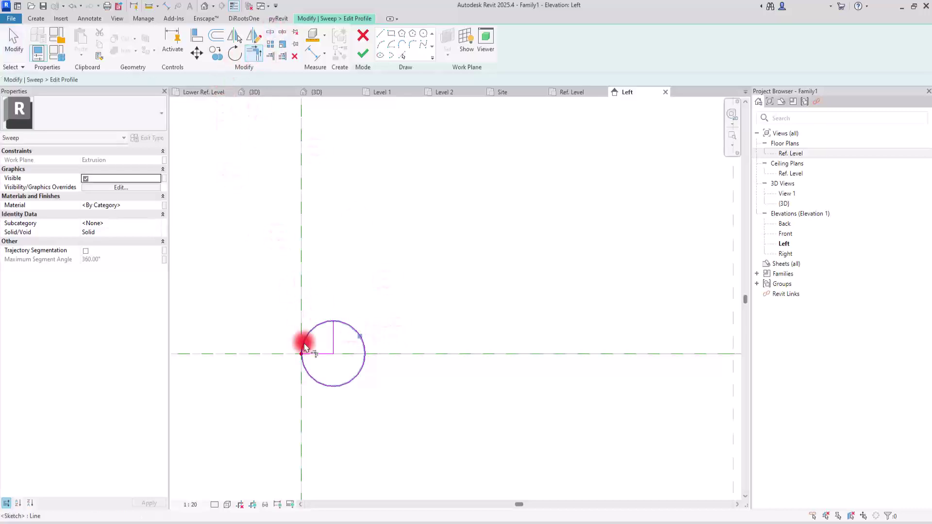
left_click(334, 335)
key("Escape")
key("Escape")
- Finish the quarter-round profile and the solid sweep, and inspect the tabletop rim in the 3D view
left_click(363, 51)
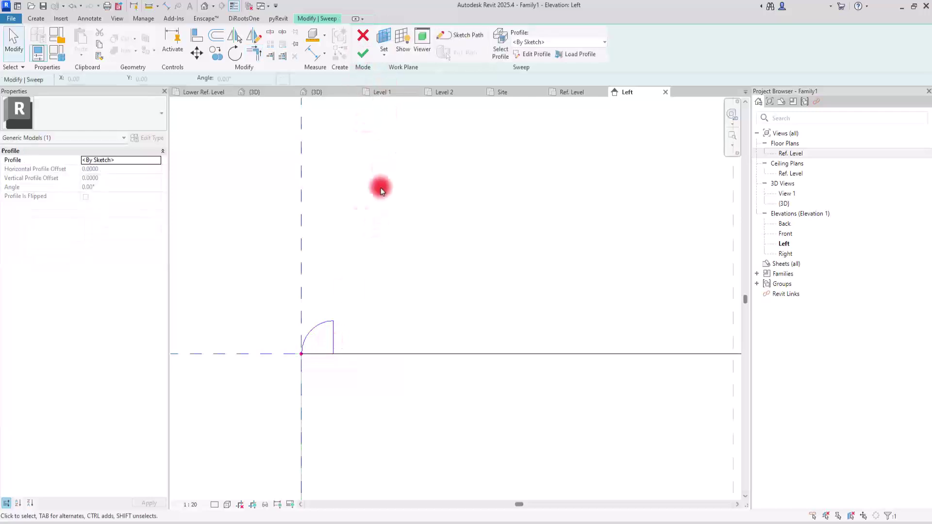
left_click(362, 57)
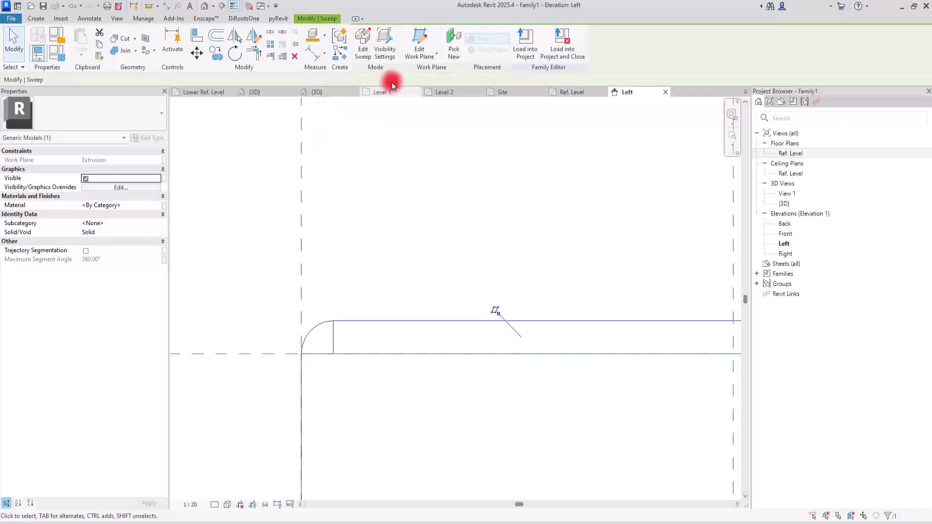
left_click(205, 6)
middle_click_drag(516, 166, 472, 283, "shift")
scroll(319, 242, "up", 3)
scroll(244, 141, "up", 2)
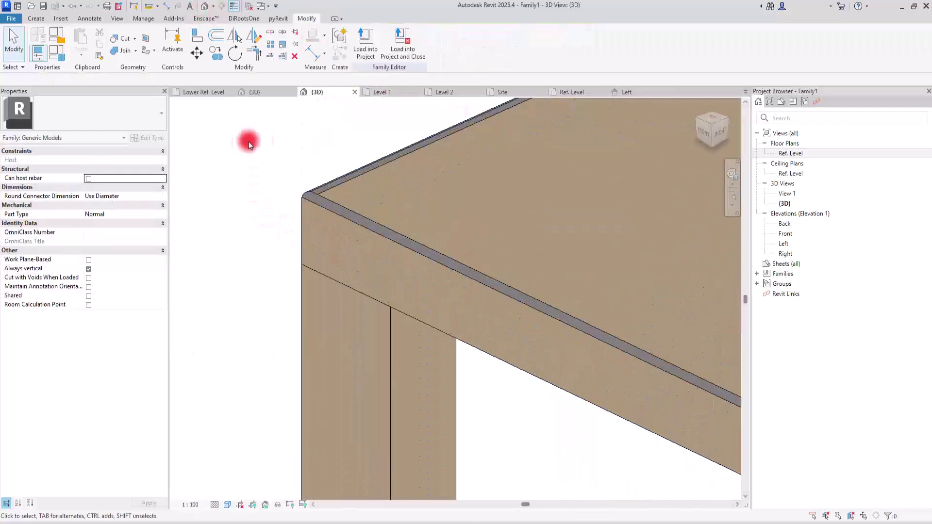
scroll(366, 214, "up", 2)
scroll(322, 239, "up", 2)
scroll(258, 272, "down", 3)
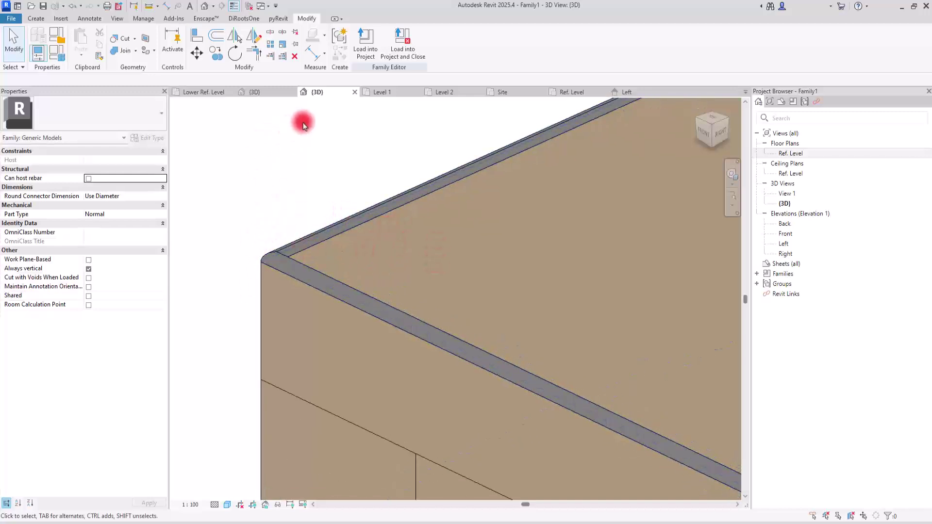
- Start an extrusion in the Ref. Level plan and sketch a rectangle between opposite inner corners of the rim sweep
left_click(562, 92)
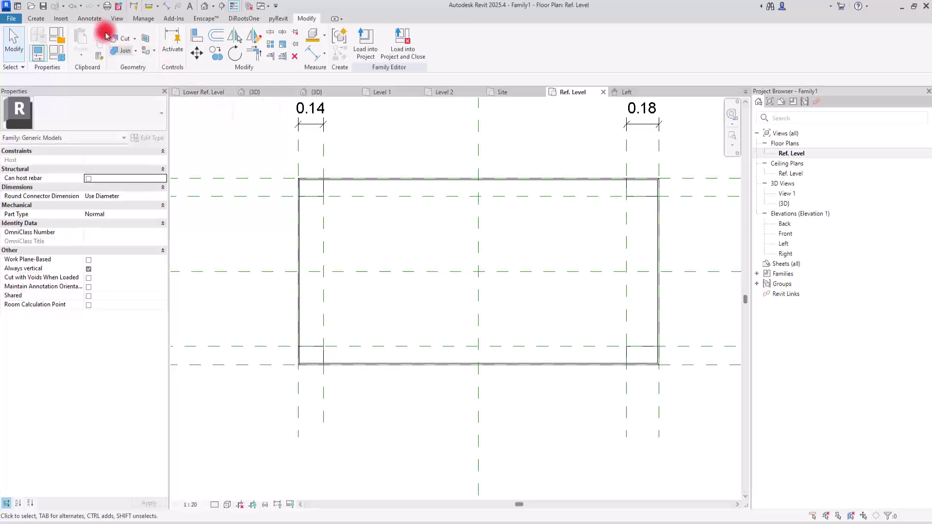
left_click(35, 19)
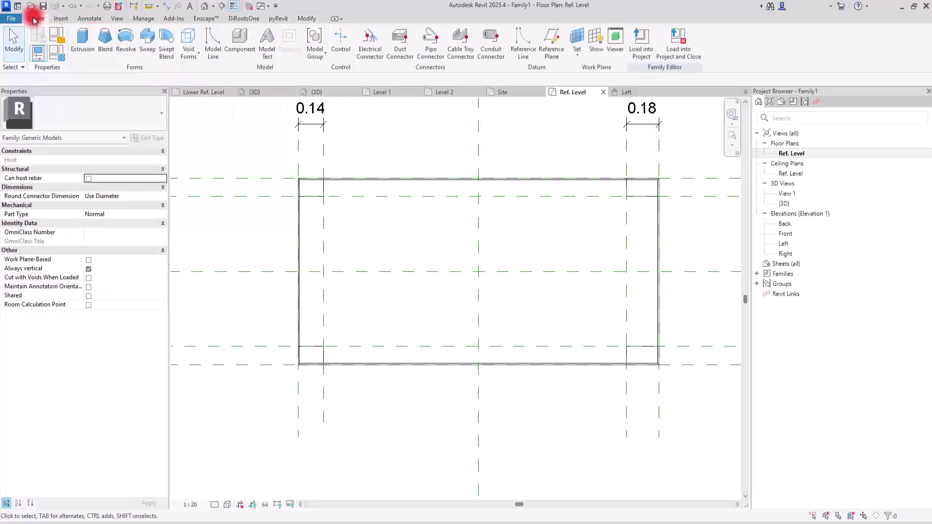
left_click(79, 38)
left_click(448, 34)
scroll(284, 175, "up", 3)
left_click(242, 160)
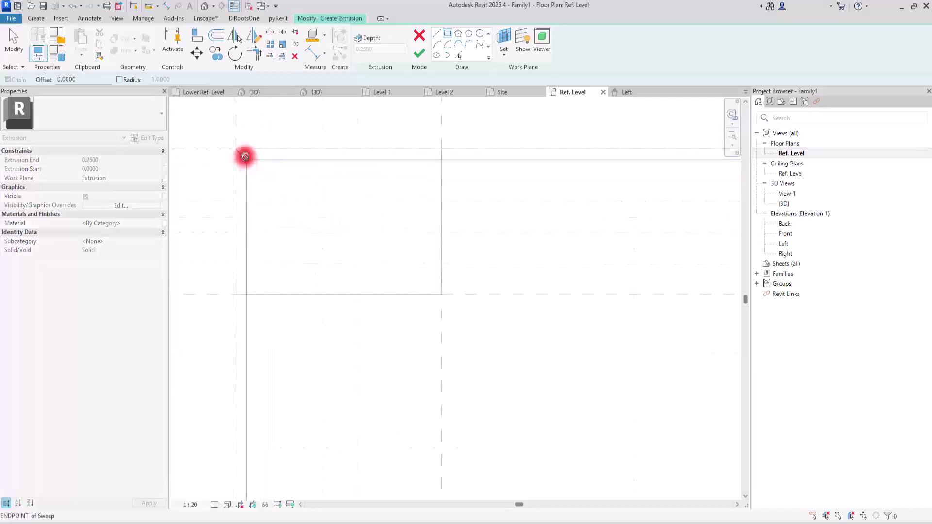
scroll(243, 156, "down", 3)
scroll(558, 318, "up", 4)
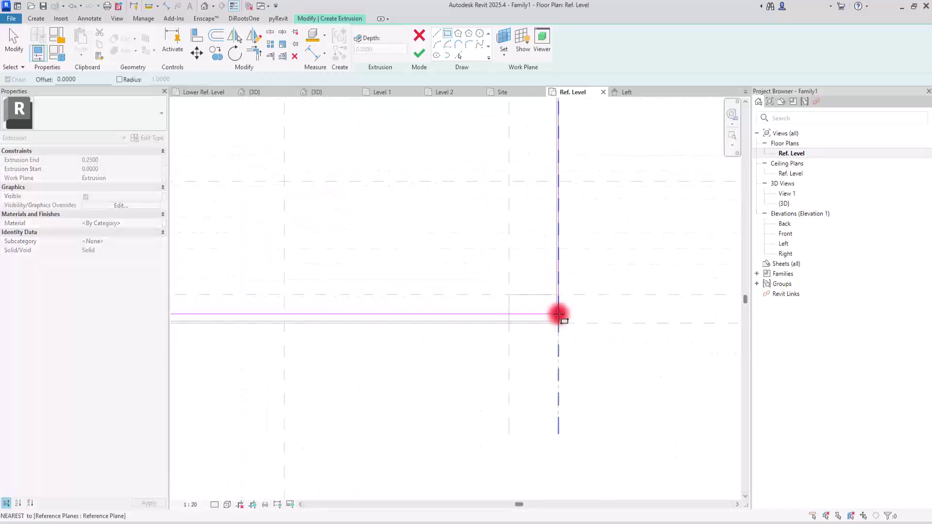
left_click(559, 323)
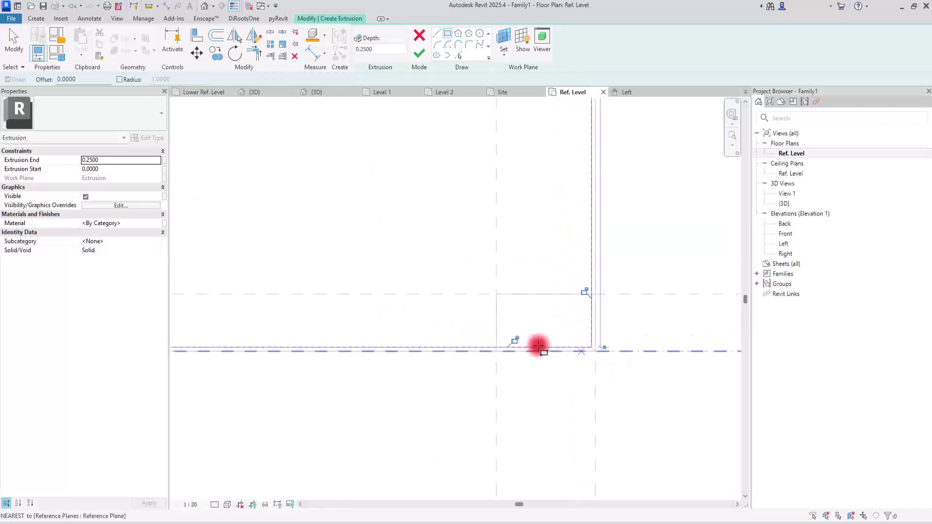
- Lock all four sides of the rectangle to the sweep's inner edges and finish the extrusion
scroll(620, 364, "down", 5)
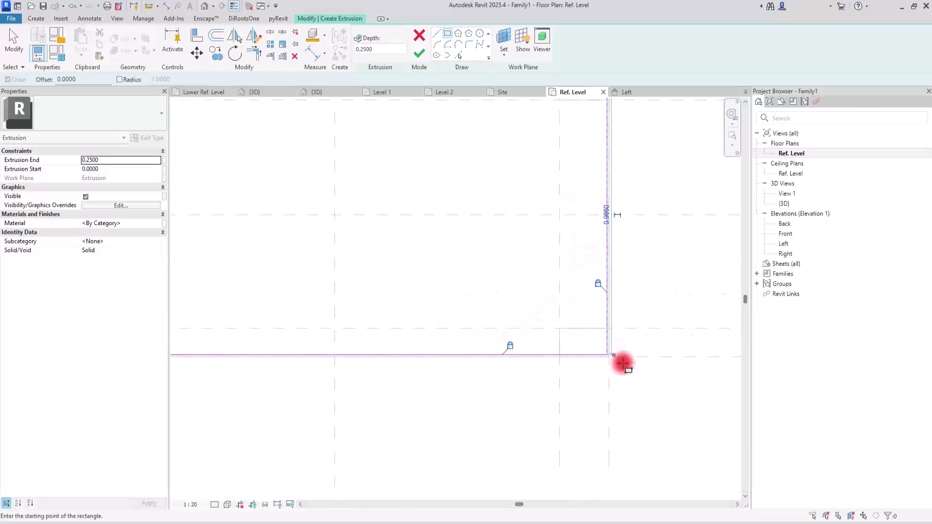
scroll(408, 202, "up", 3)
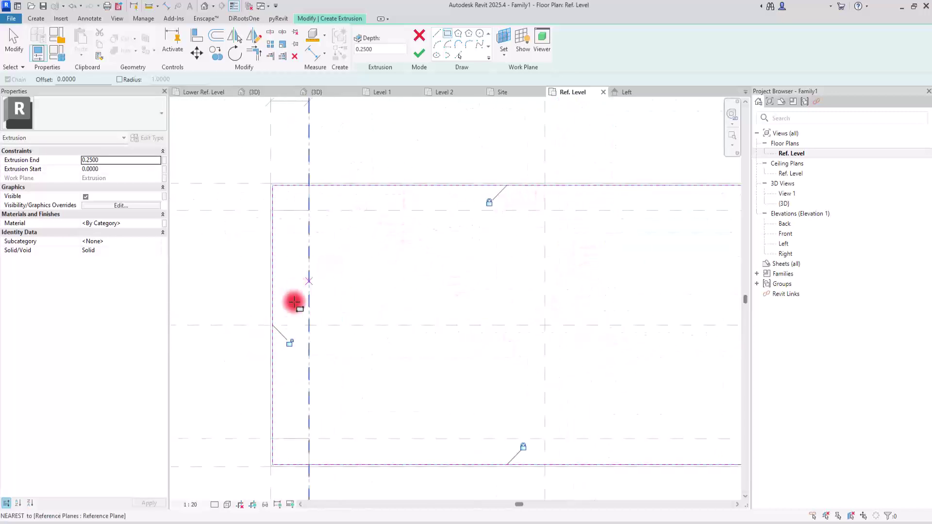
left_click(420, 52)
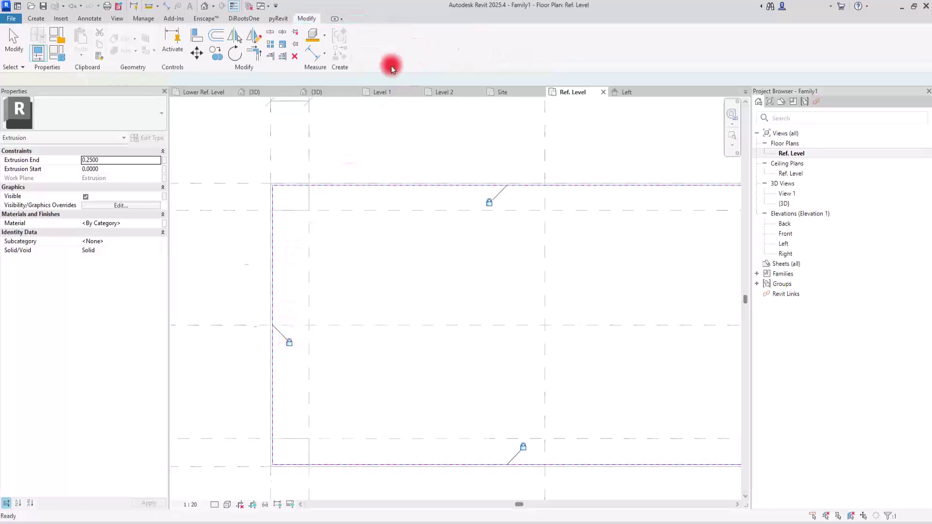
- In the Left elevation, lower the infill extrusion's top face to the top of the rim sweep, 0.0070 high, and lock it there
left_click(205, 6)
scroll(258, 145, "down", 2)
middle_click_drag(250, 301, 258, 214)
left_click(262, 190)
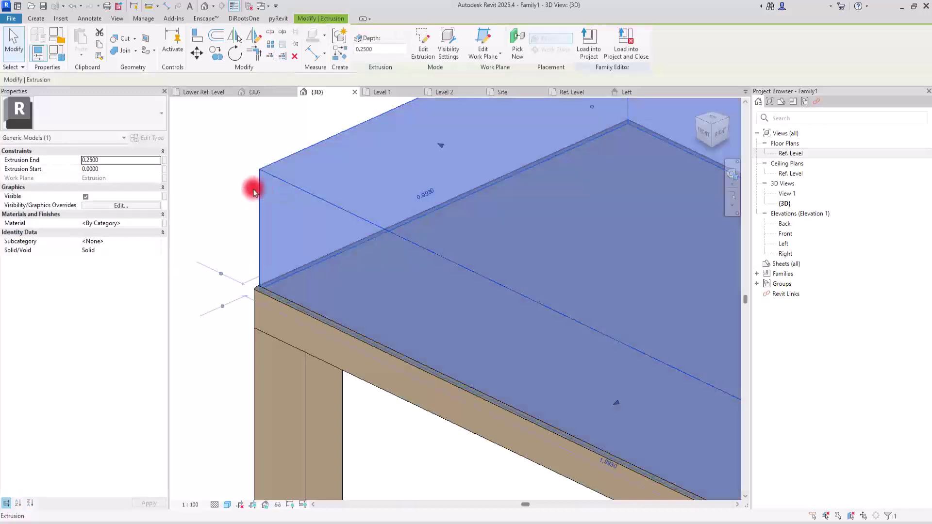
left_click(626, 92)
scroll(276, 331, "down", 4)
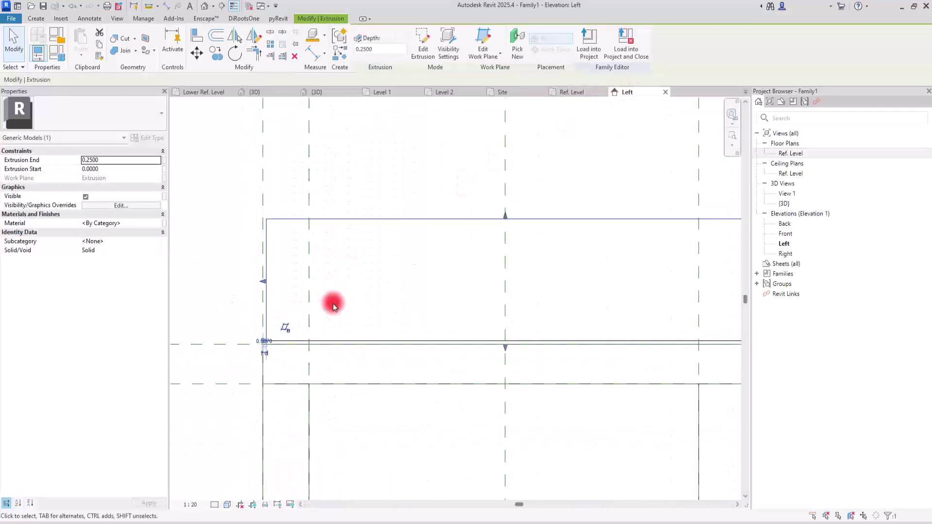
left_click_drag(506, 216, 503, 341)
left_click(521, 324)
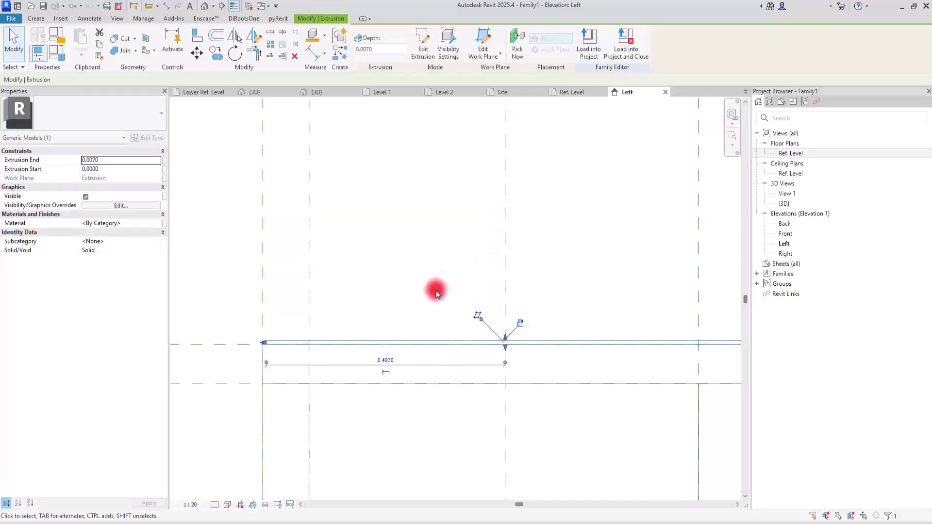
- Link the material of both the rim sweep and the infill extrusion to the family's Material parameter
left_click(206, 7)
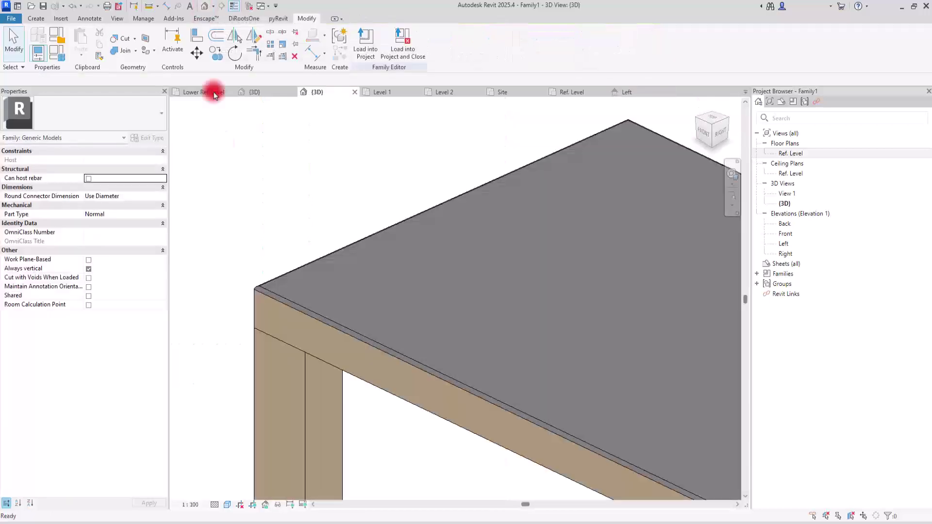
scroll(250, 281, "up", 5)
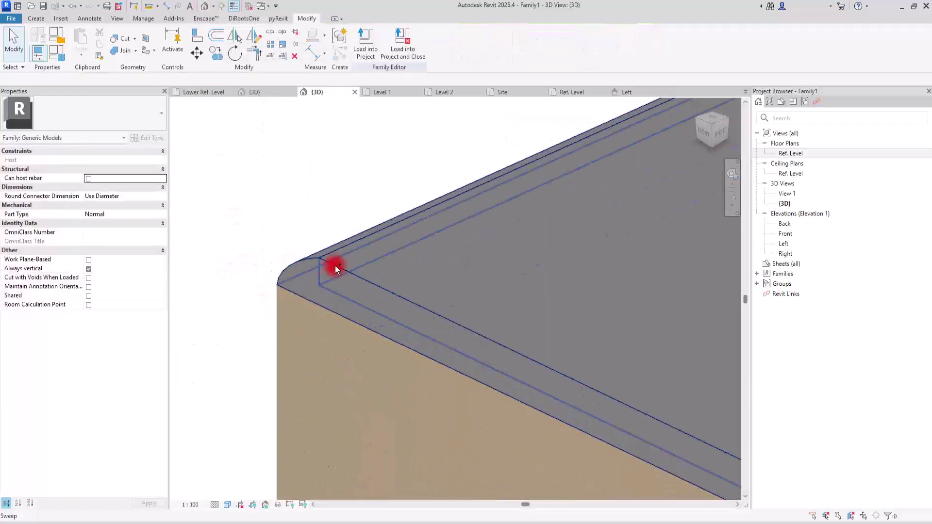
left_click(332, 270)
left_click(354, 240, "ctrl")
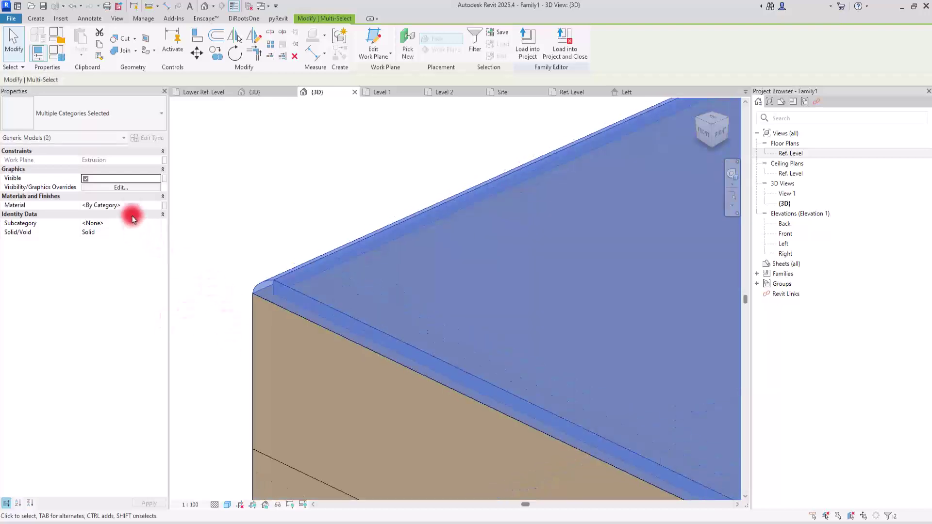
left_click(163, 205)
left_click(392, 197)
left_click(469, 315)
left_click(266, 185)
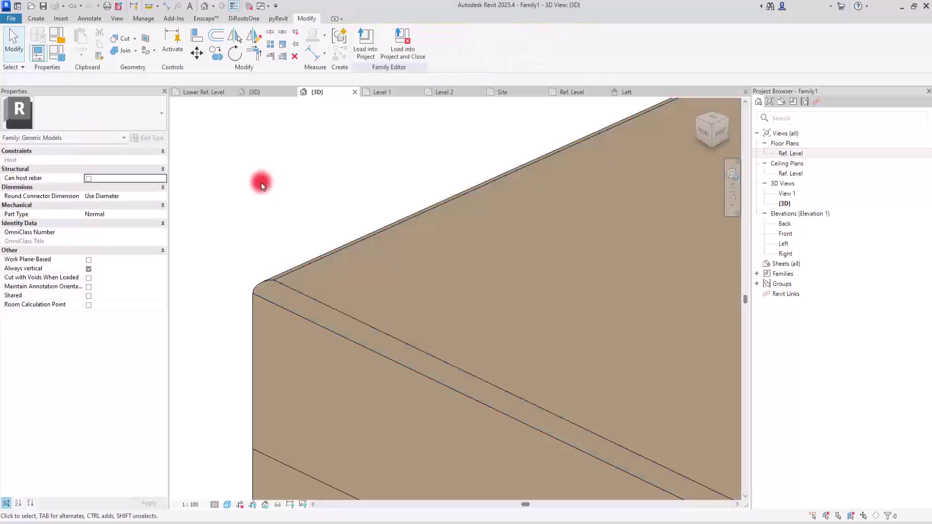
- Examine the finished table and its rounded tabletop edge from several angles in the 3D view
scroll(261, 181, "down", 4)
scroll(264, 189, "up", 5)
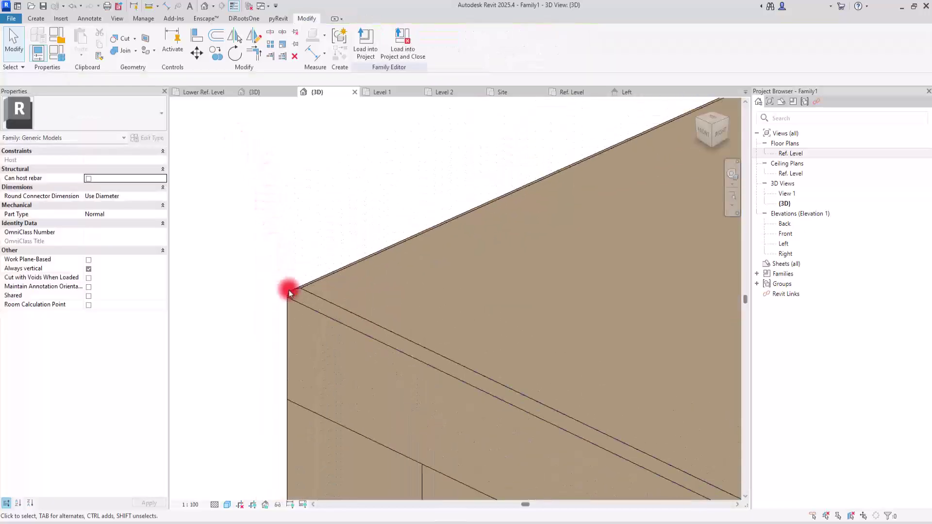
scroll(265, 252, "down", 5)
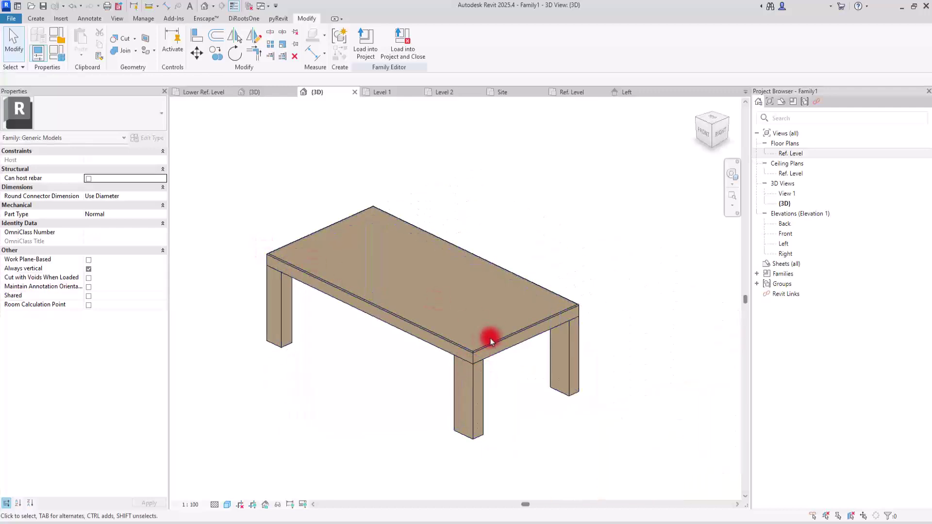
scroll(599, 298, "up", 5)
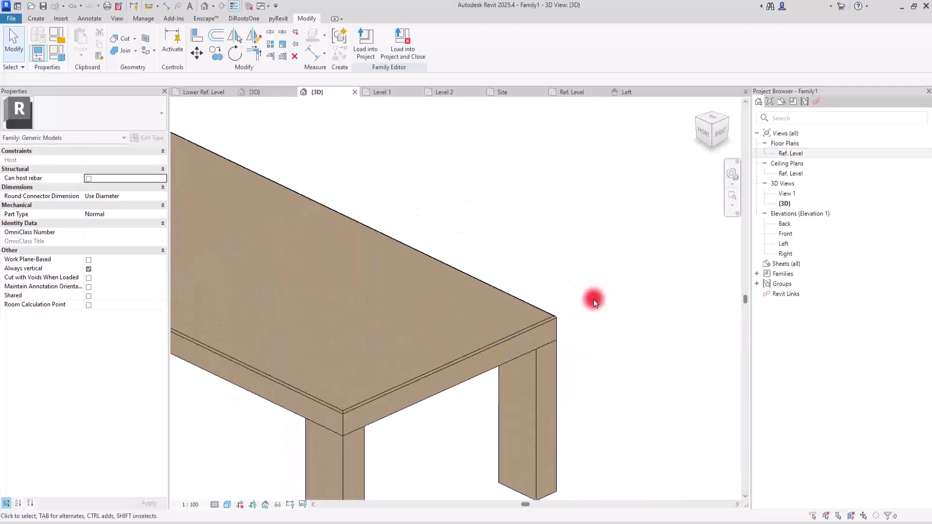
middle_click_drag(565, 324, 633, 225, "shift")
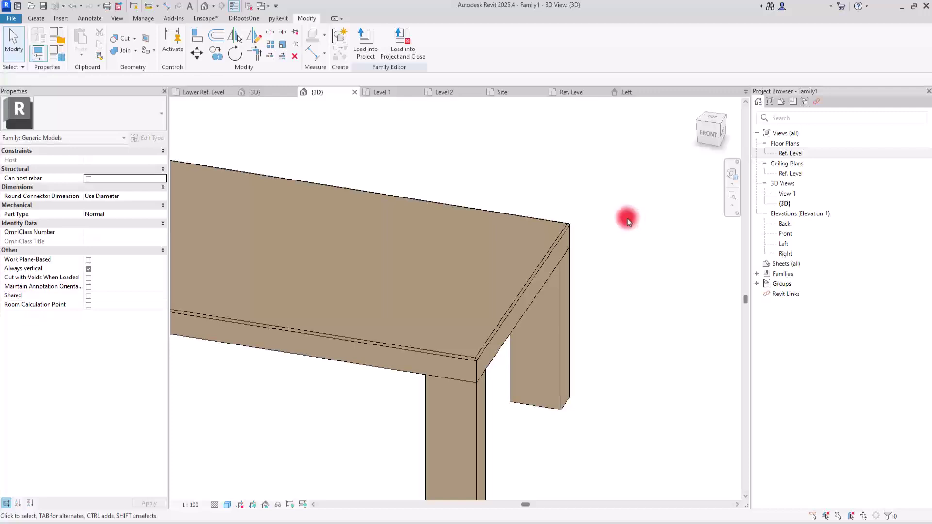
scroll(590, 291, "down", 2)
middle_click_drag(585, 340, 555, 430, "shift")
middle_click_drag(229, 430, 73, 423, "shift")
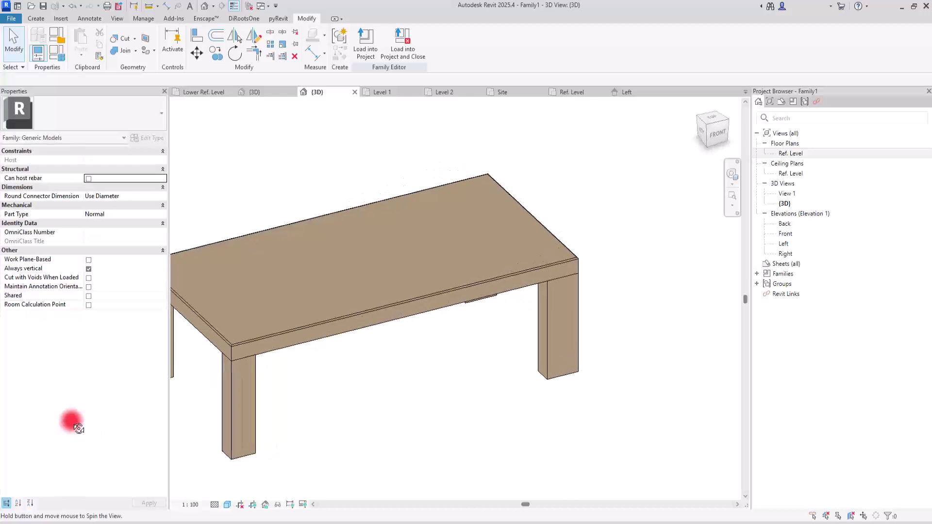
middle_click_drag(346, 378, 458, 379, "shift")
scroll(649, 194, "up", 2)
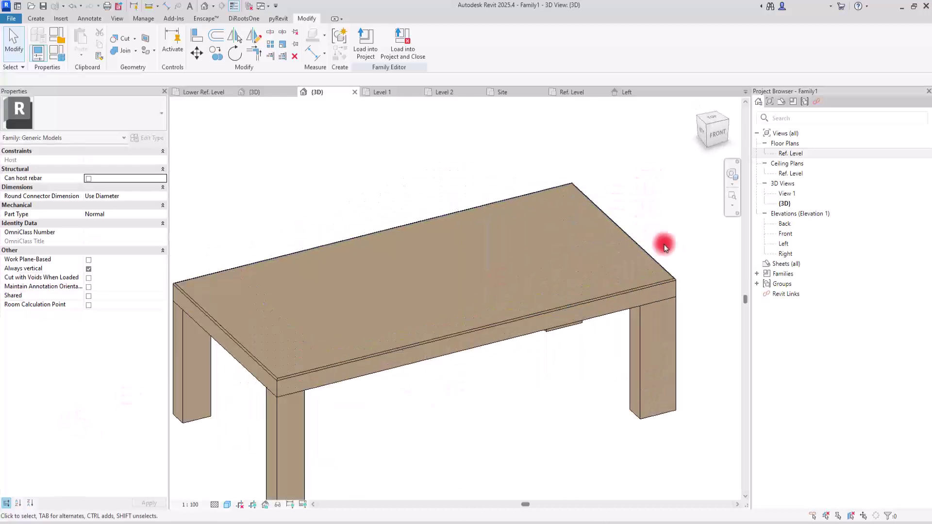
scroll(701, 294, "up", 3)
scroll(701, 294, "up", 2)
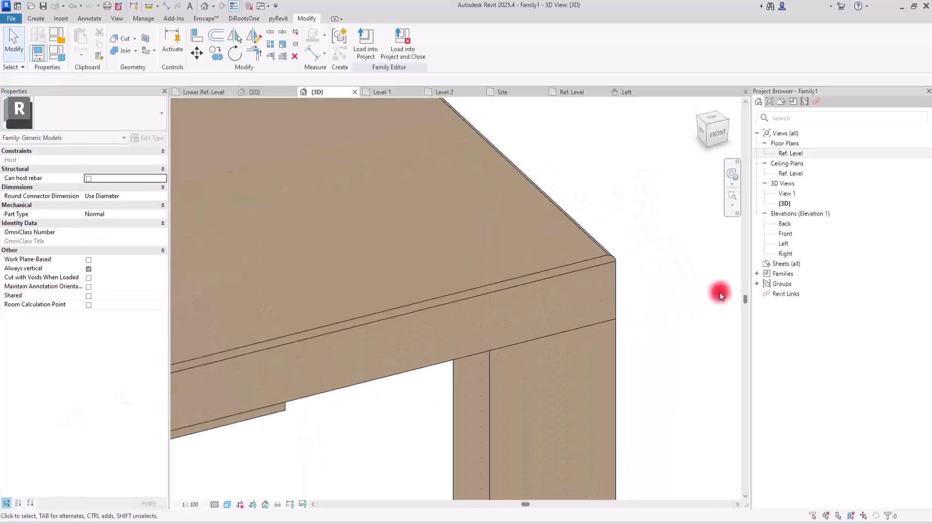
scroll(359, 421, "down", 2)
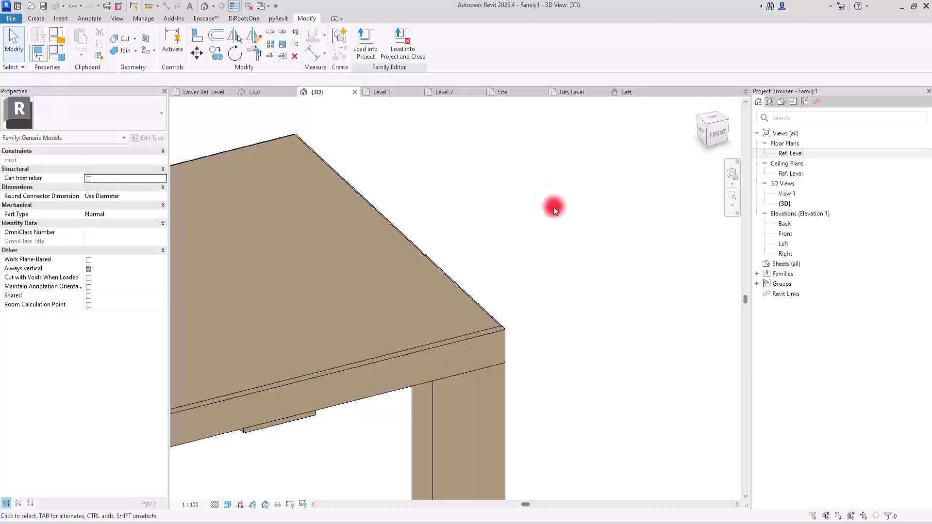
- Review the table's parameters in Family Types and the family's Always vertical and Cut with Voids When Loaded options
left_click(570, 96)
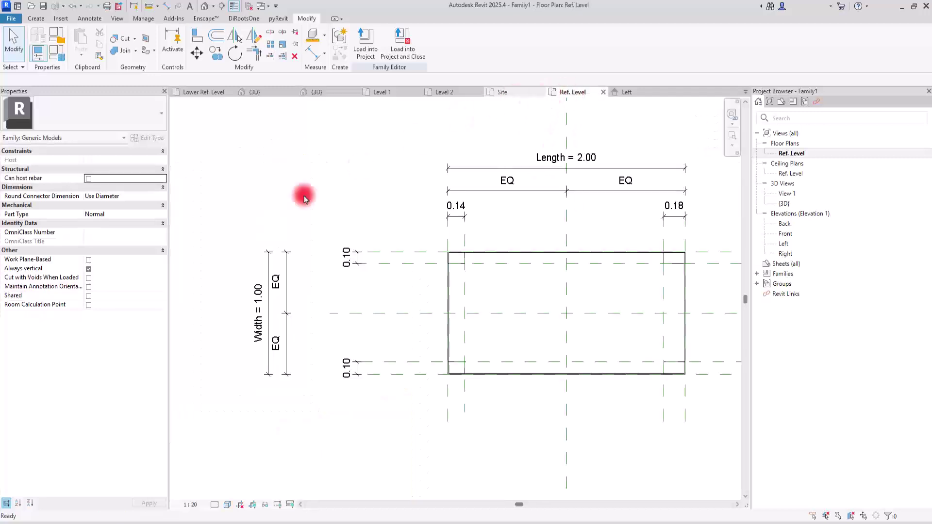
scroll(343, 260, "down", 1)
scroll(454, 146, "up", 1)
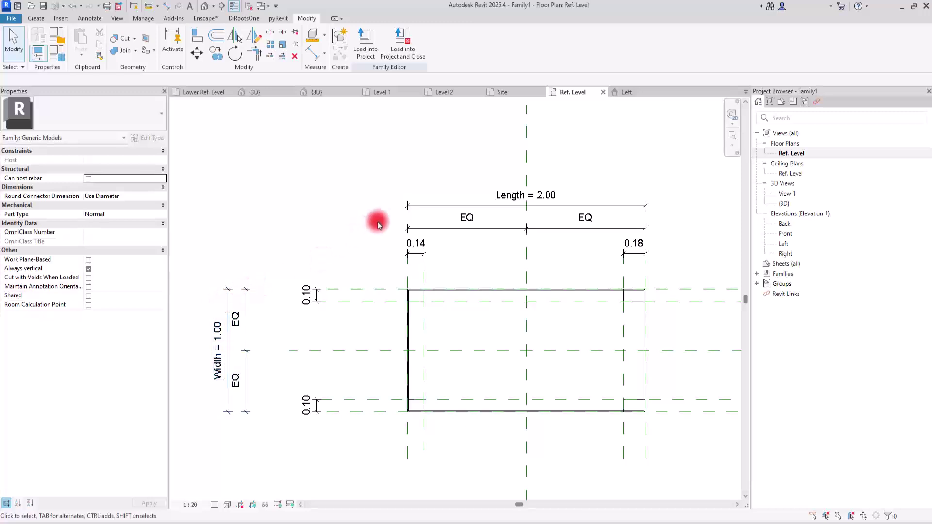
left_click(57, 54)
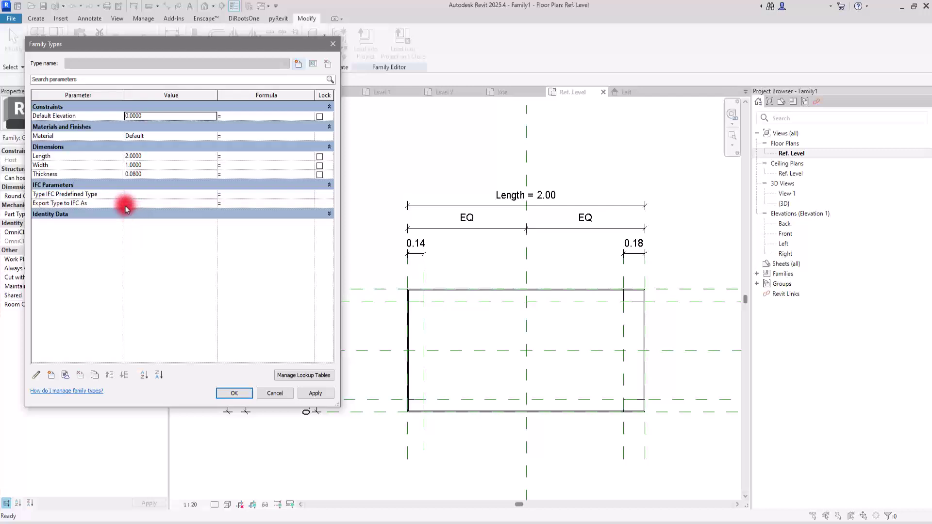
left_click(330, 45)
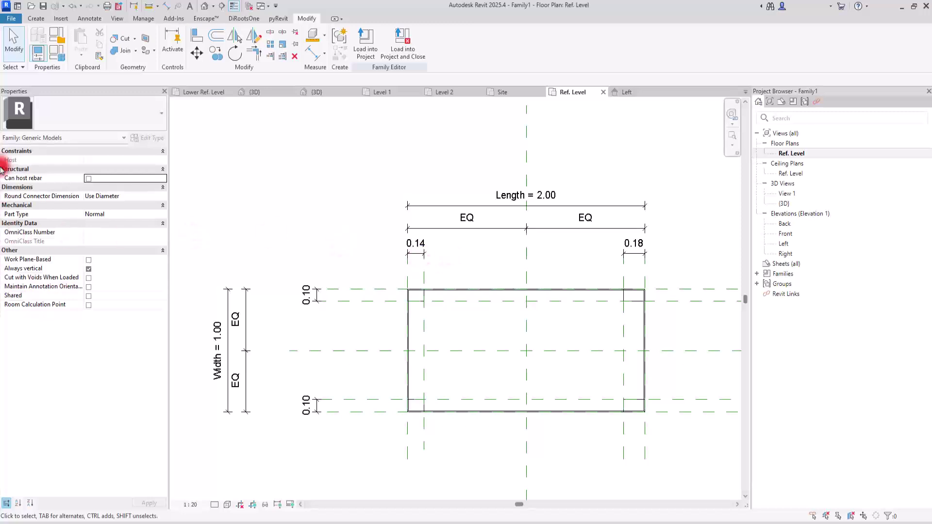
left_click(90, 277)
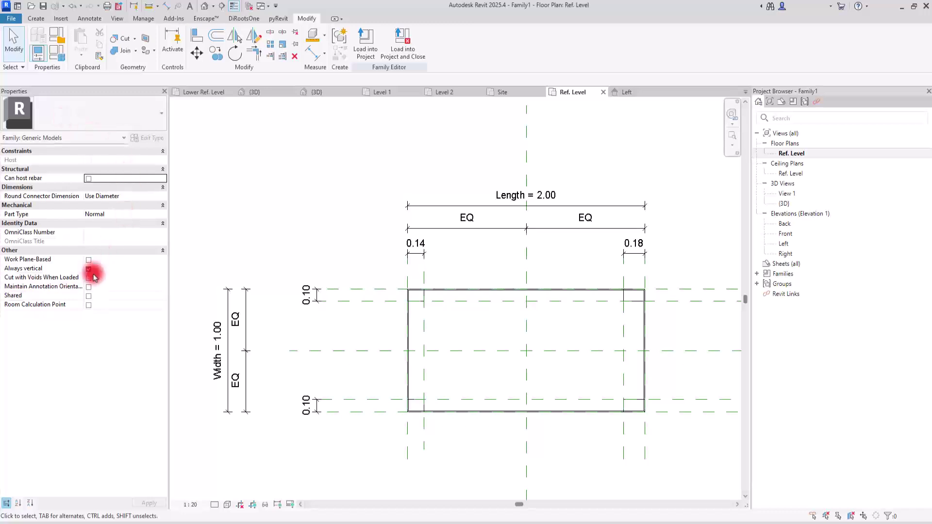
left_click(69, 272)
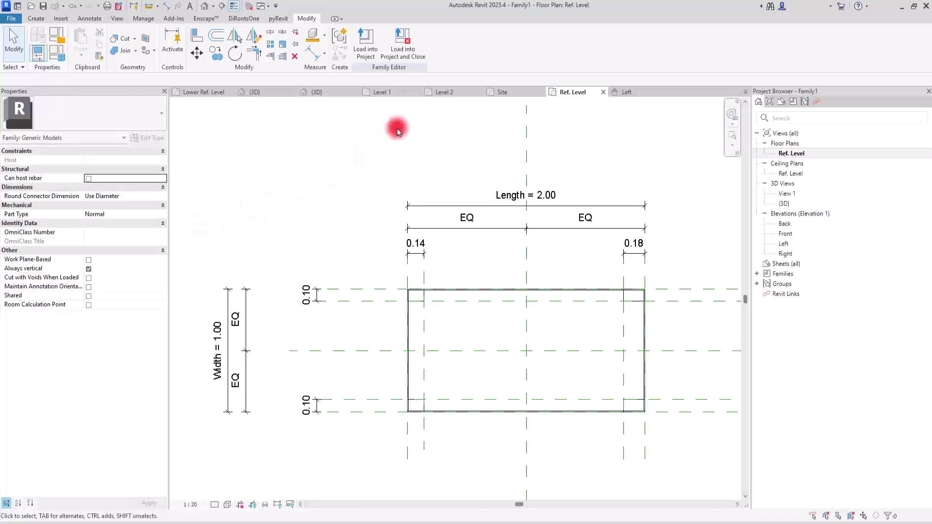
- Load the table family into Project2 and place one instance in the Level 1 plan
left_click(365, 43)
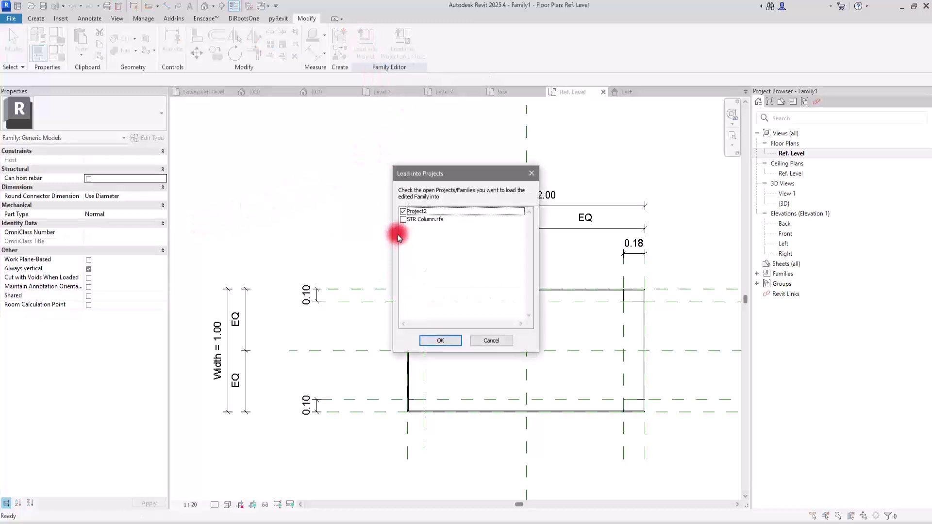
left_click(439, 339)
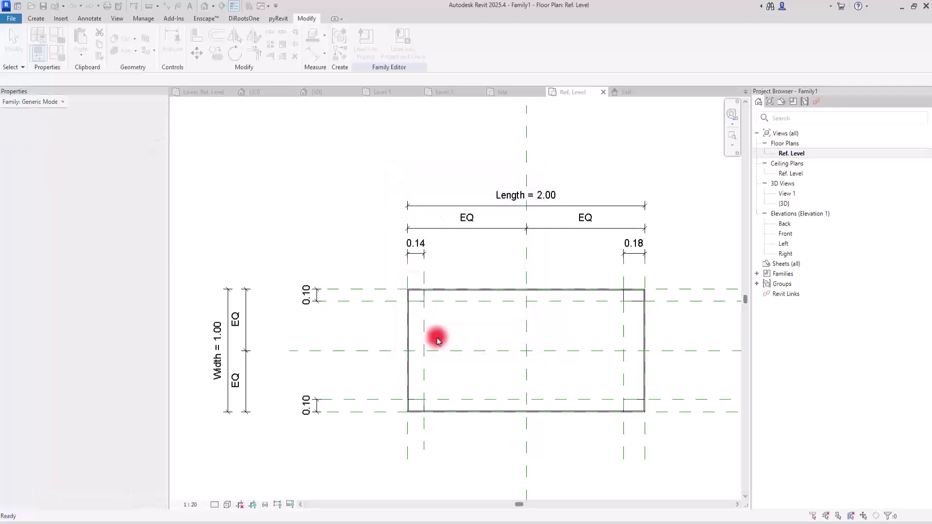
left_click(431, 317)
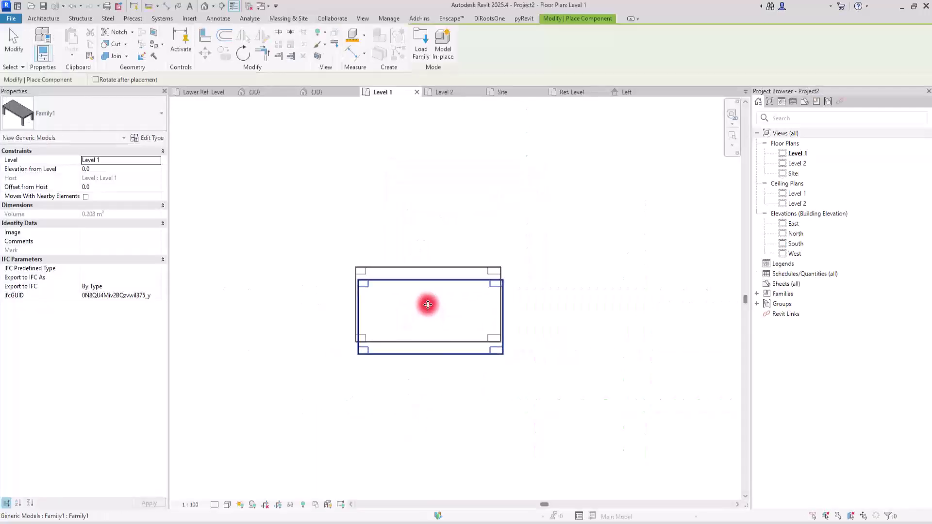
key("Escape")
key("Escape")
- In the project's 3D view, delete the column beside the table and select the placed table
left_click(206, 7)
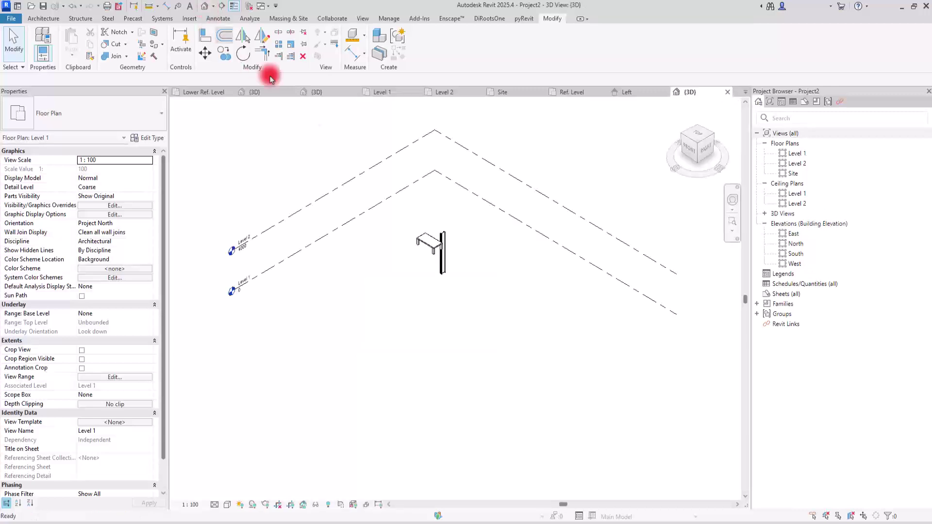
scroll(427, 233, "up", 2)
left_click(448, 257)
key("Delete")
left_click(421, 270)
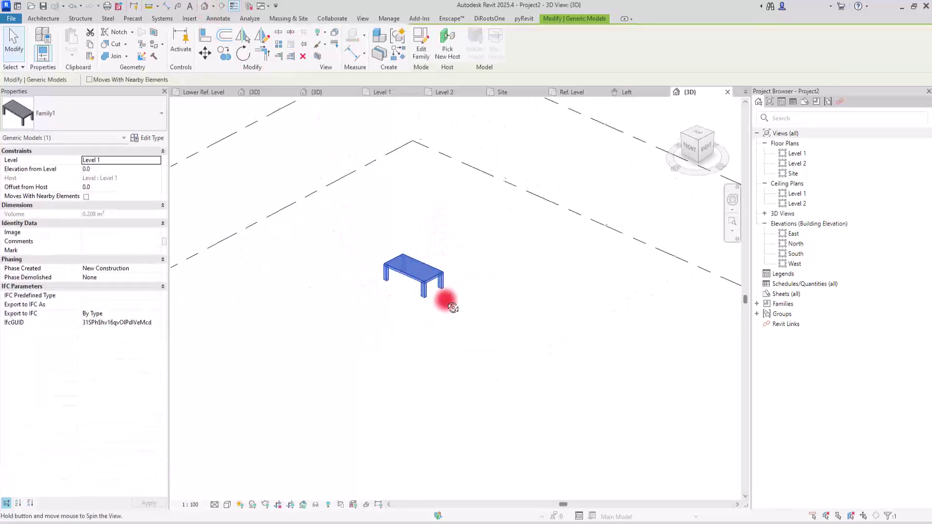
scroll(418, 276, "up", 3)
scroll(414, 282, "up", 2)
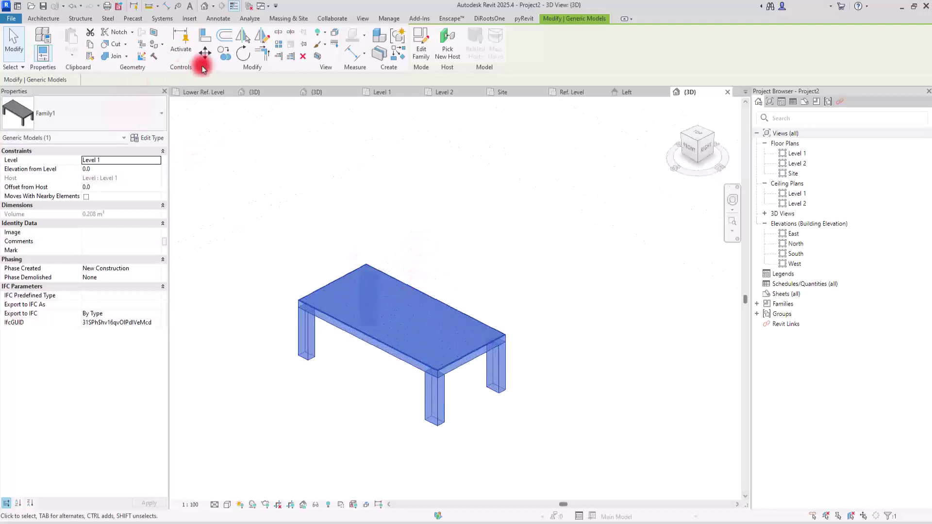
- Make four copies of the selected table at different spots in the 3D view with multiple copying
left_click(226, 55)
left_click(327, 316)
left_click(483, 156)
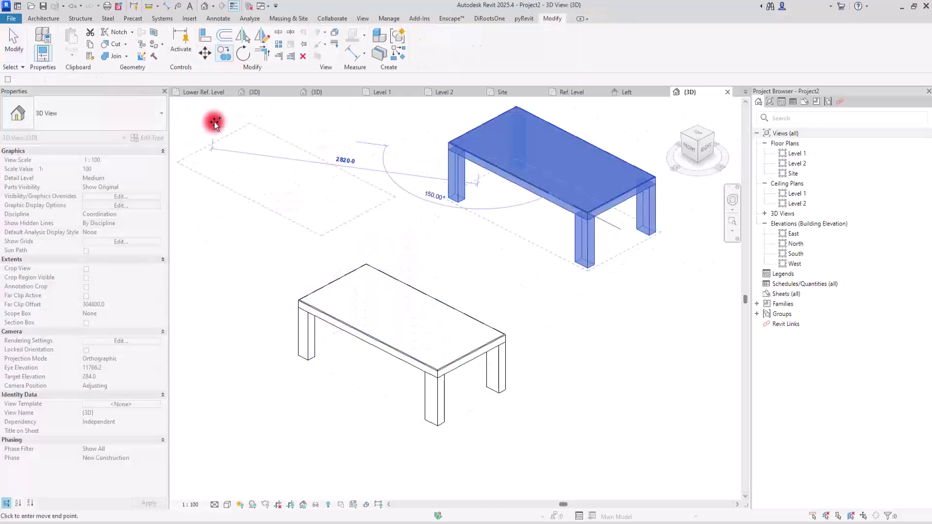
left_click(205, 121)
scroll(233, 144, "down", 4)
left_click(483, 319)
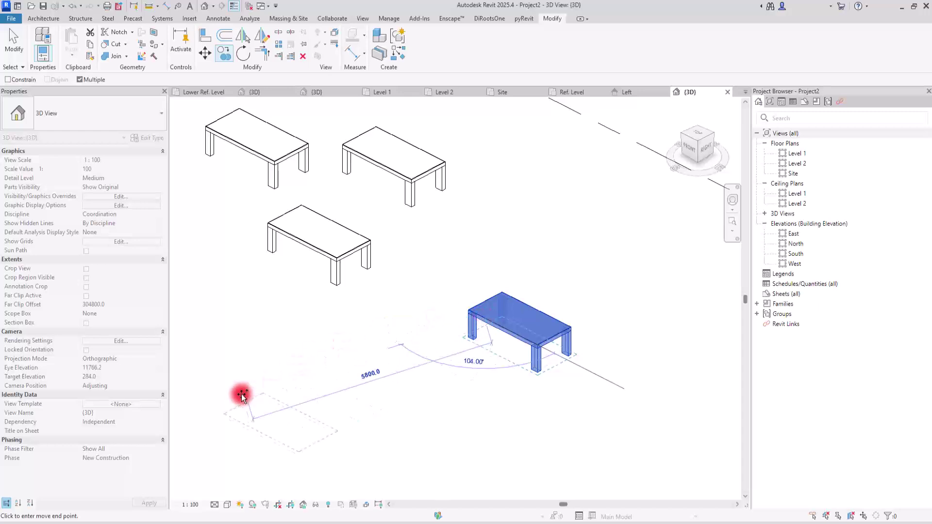
key("Escape")
key("Escape")
scroll(256, 229, "up", 1)
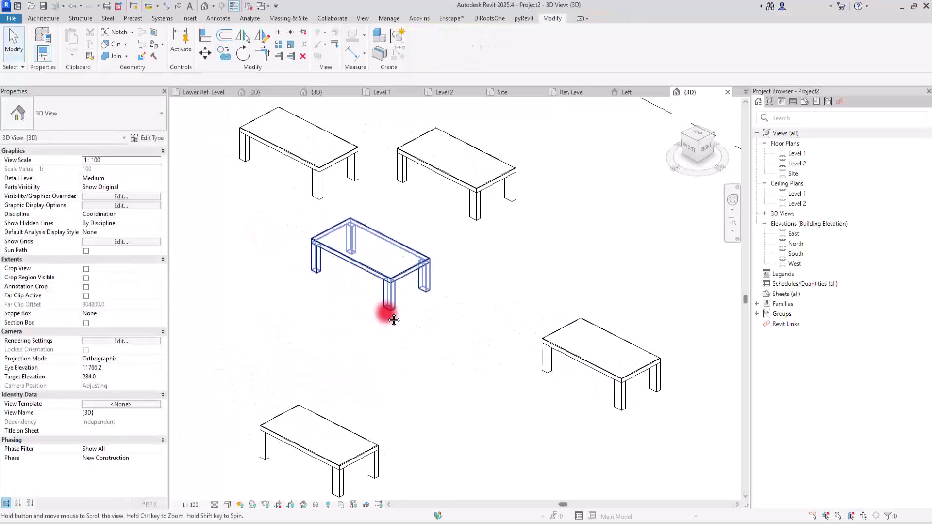
- Move two of the tables, the one nearest the middle and the front-most one, to Level 2
left_click(385, 312)
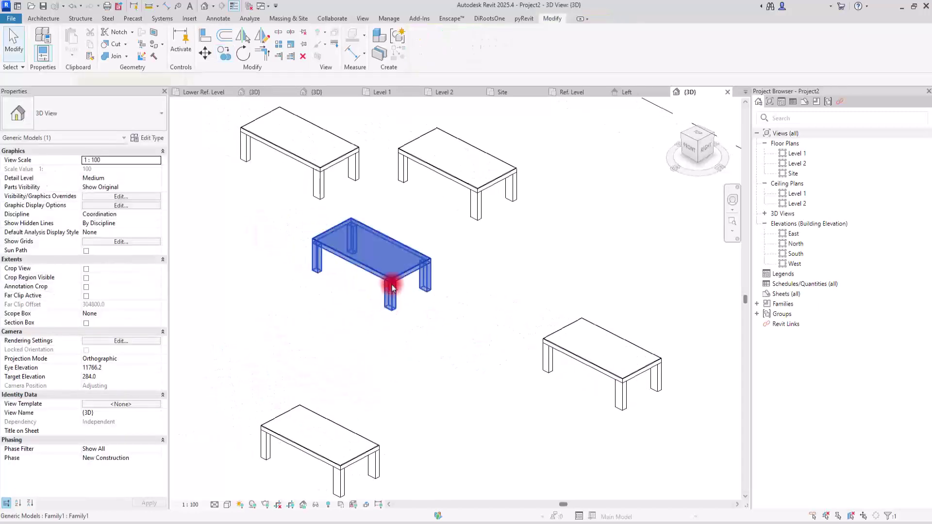
left_click(259, 427, "ctrl")
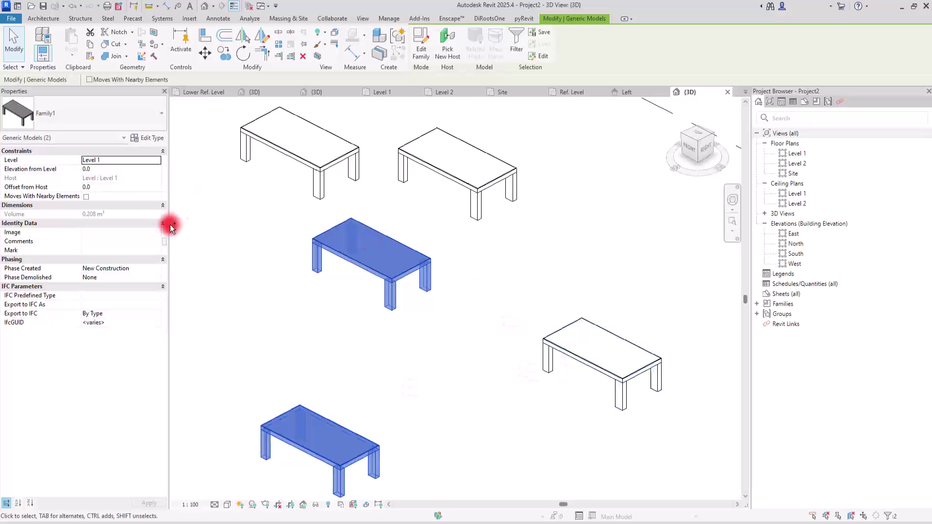
left_click(154, 161)
left_click(158, 160)
left_click(97, 178)
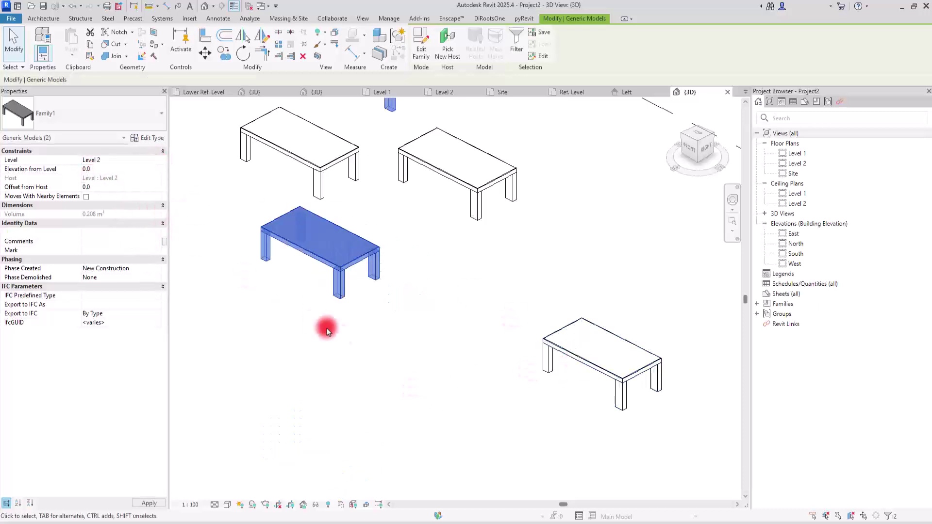
scroll(387, 393, "down", 2)
scroll(366, 277, "up", 1)
scroll(410, 296, "up", 1)
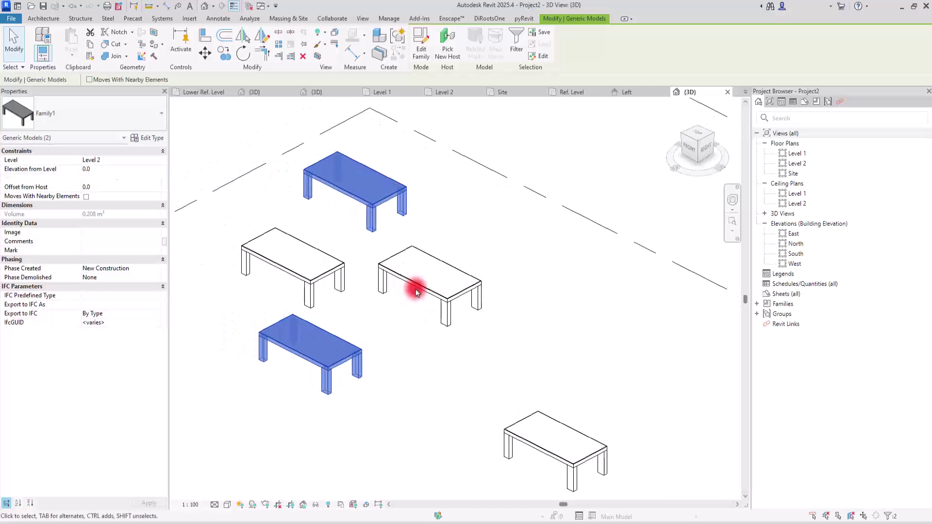
- Set the table type's Length to 1600, Width to 800 and Thickness to 50
left_click(509, 261)
left_click(372, 211)
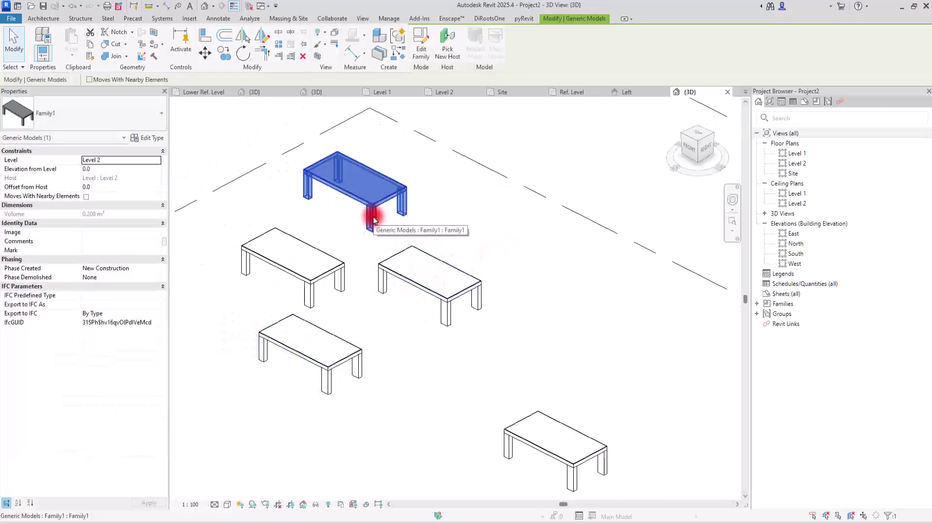
left_click(151, 138)
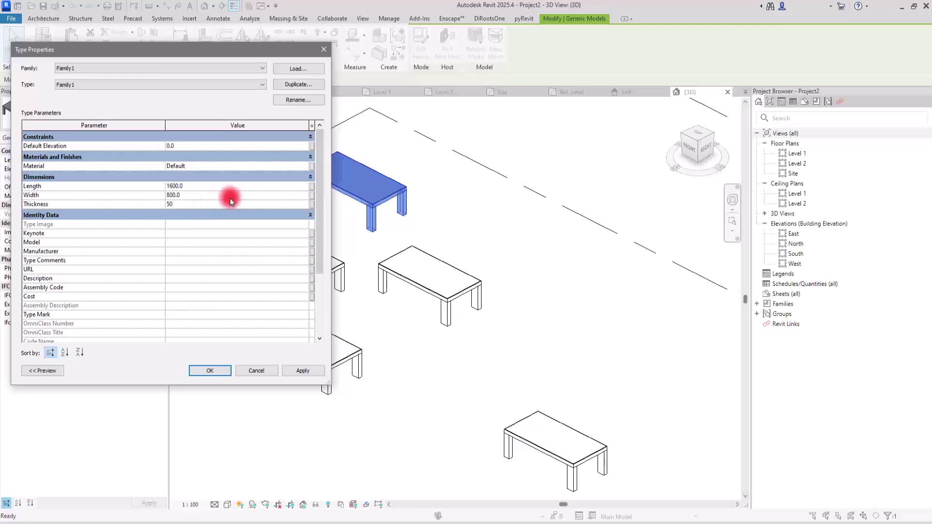
left_click(304, 370)
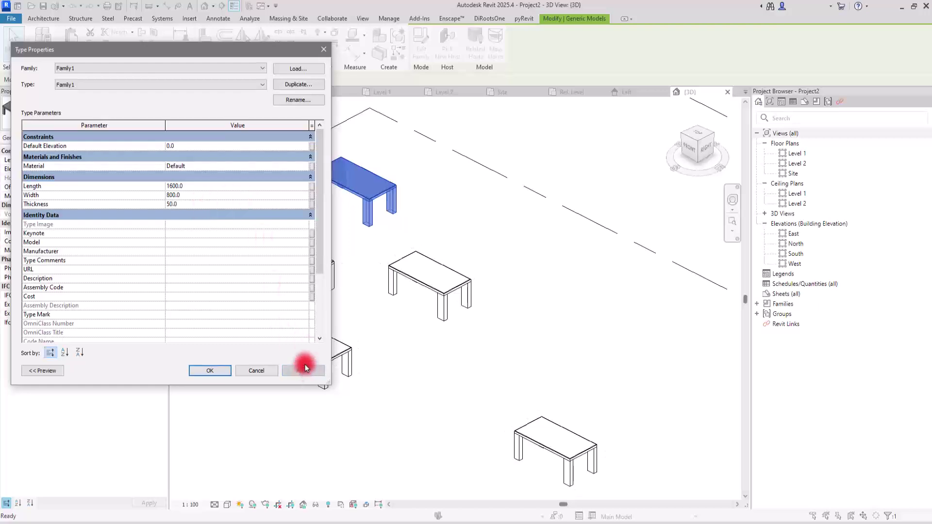
left_click(226, 371)
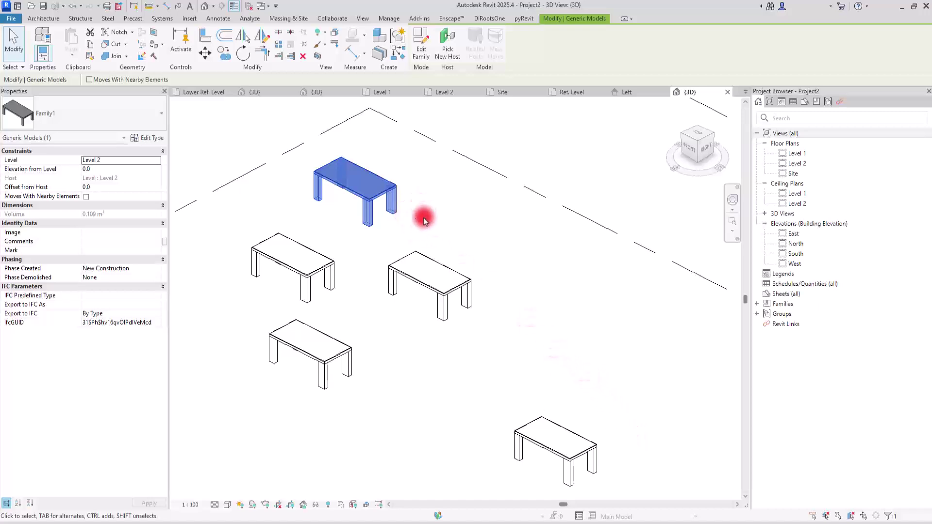
- In the family's Ref. Level plan, label the four leg dimensions with a new instance parameter named Leg
left_click(574, 91)
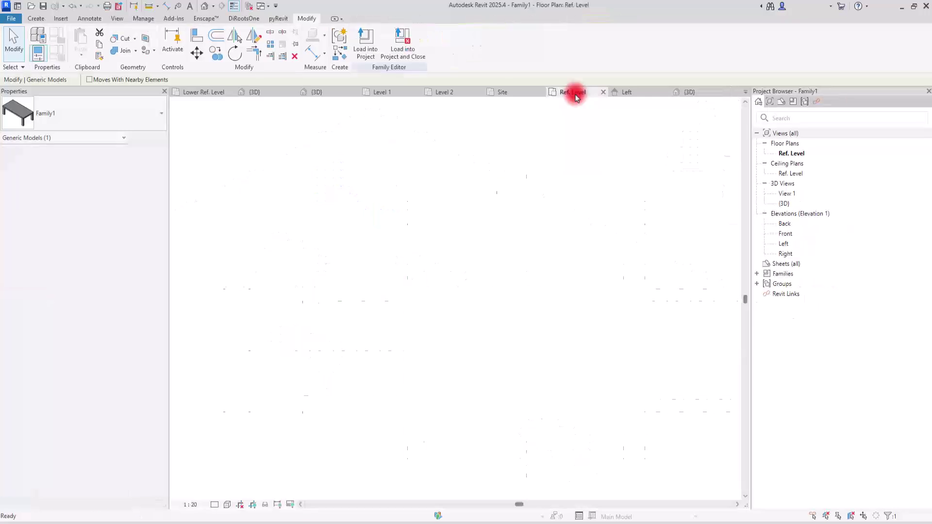
left_click(408, 264)
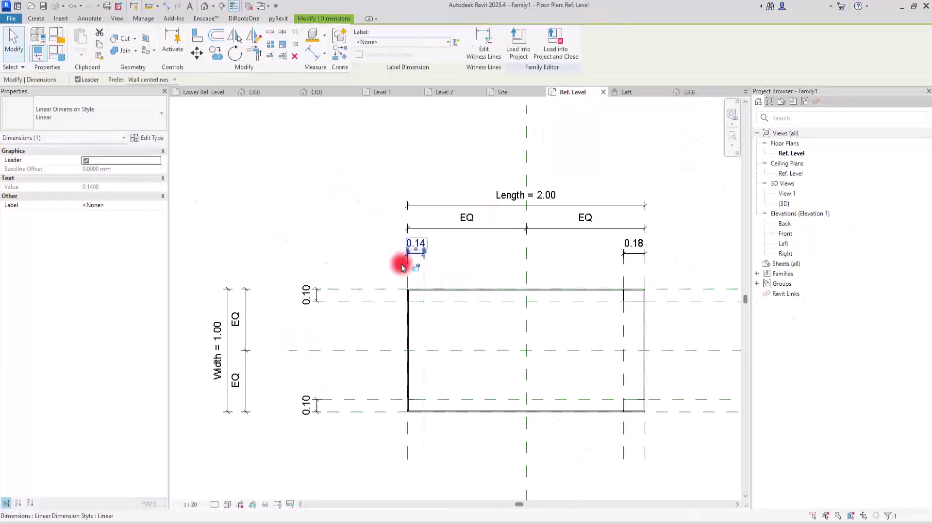
left_click(317, 309, "ctrl")
left_click(316, 407, "ctrl")
left_click(634, 252, "ctrl")
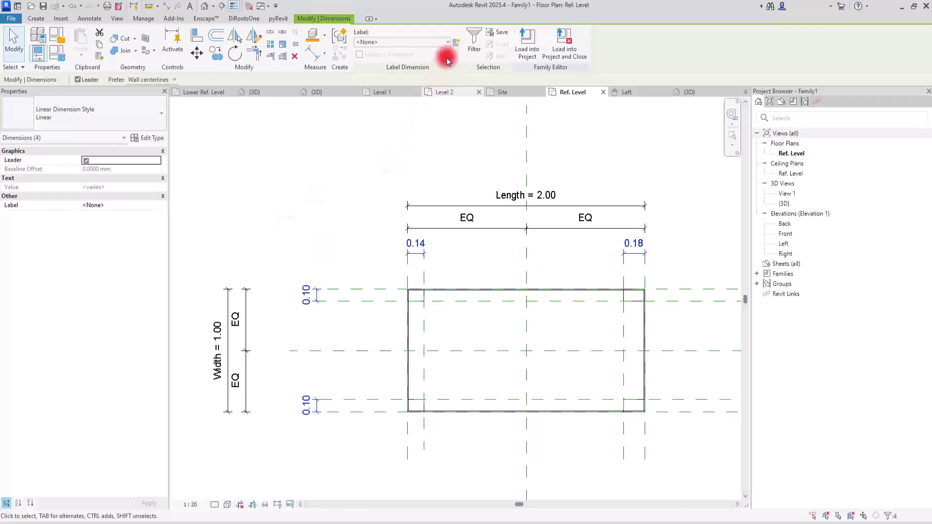
left_click(457, 45)
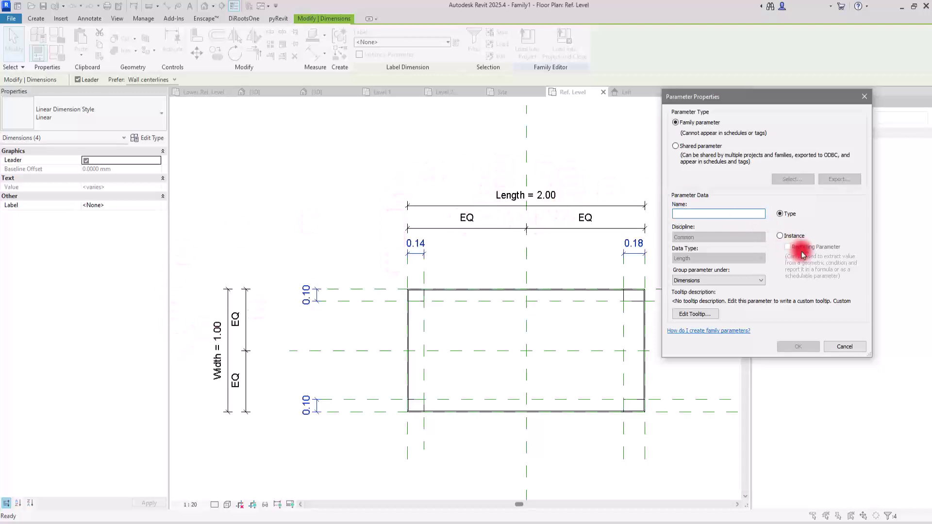
left_click(790, 236)
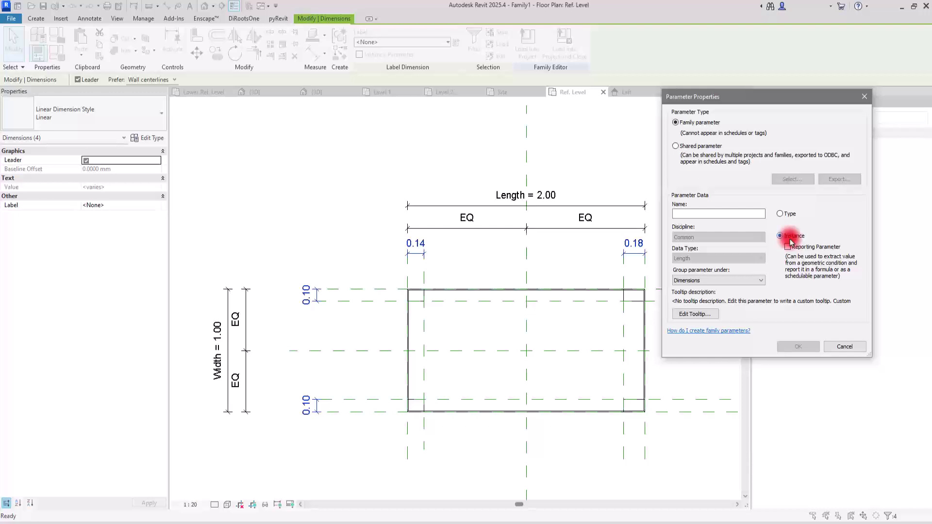
left_click(705, 215)
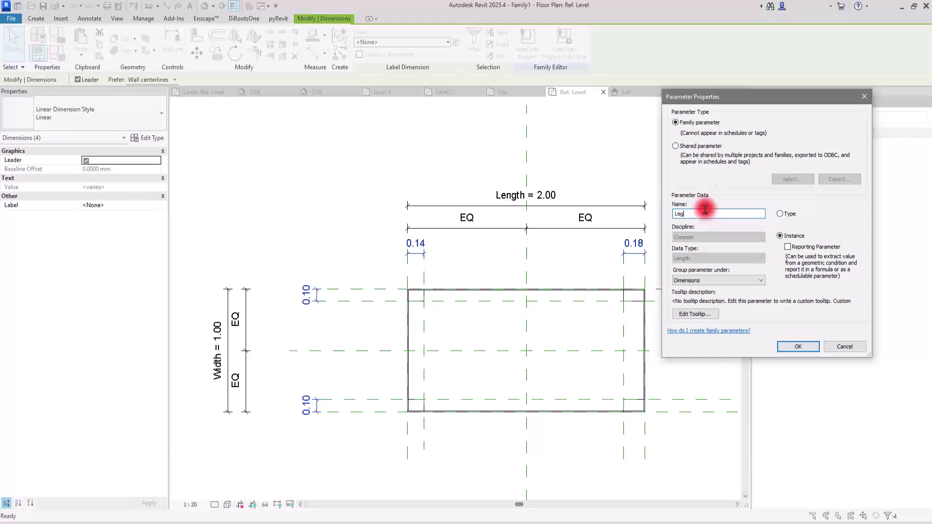
left_click(798, 347)
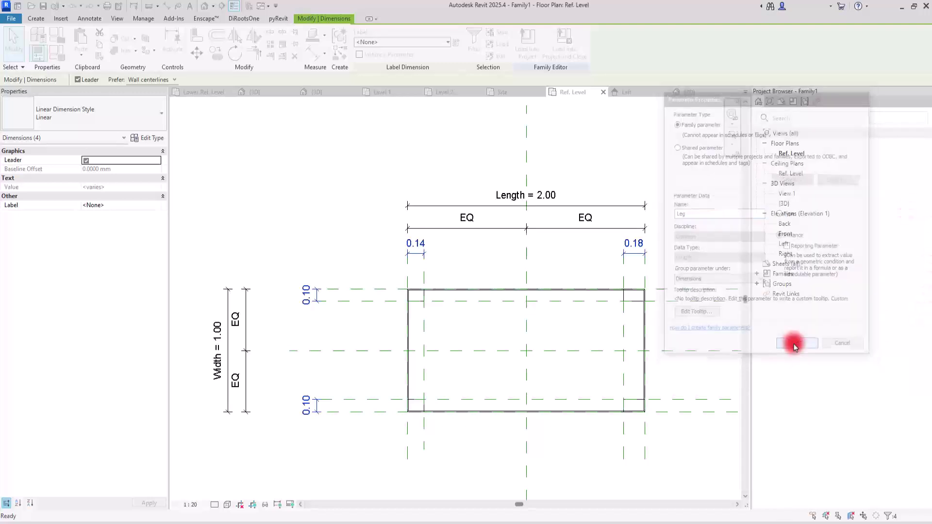
- Load the family with its Leg parameter into Project2, overwriting the existing version
left_click(523, 58)
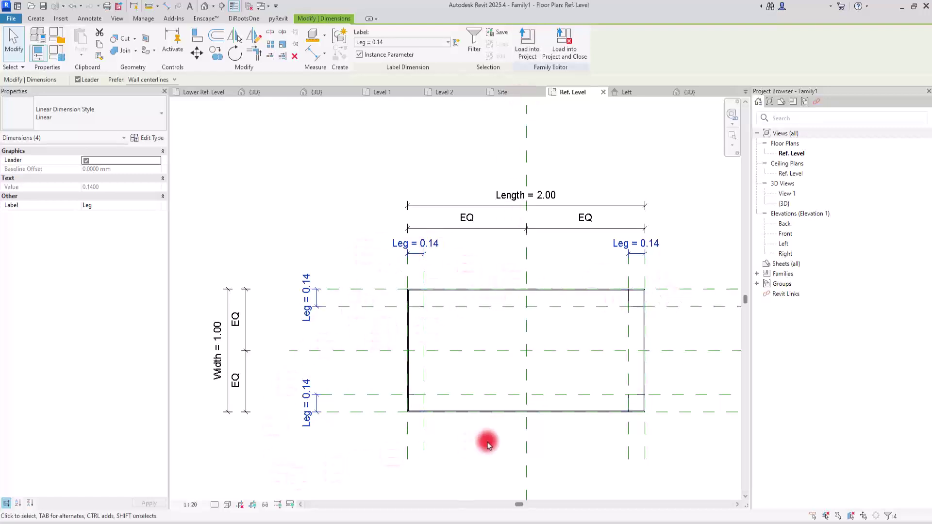
left_click(531, 48)
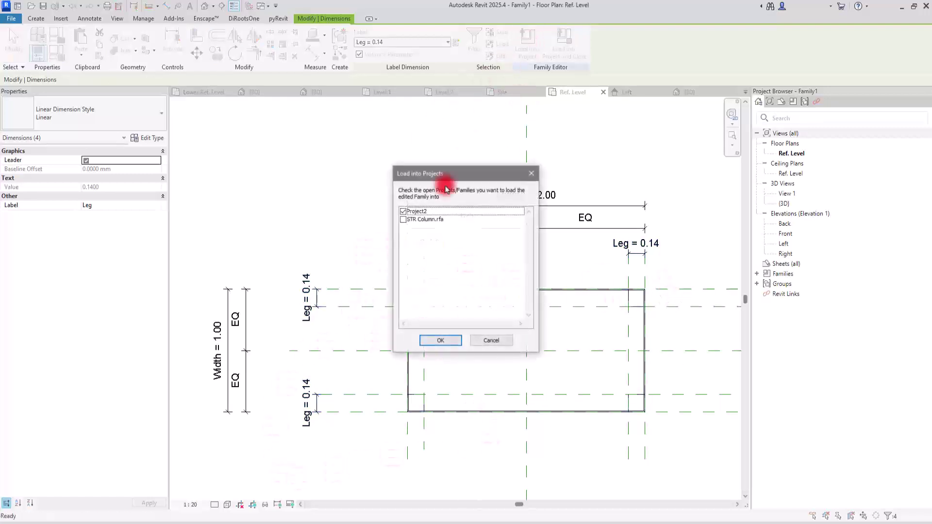
left_click(436, 340)
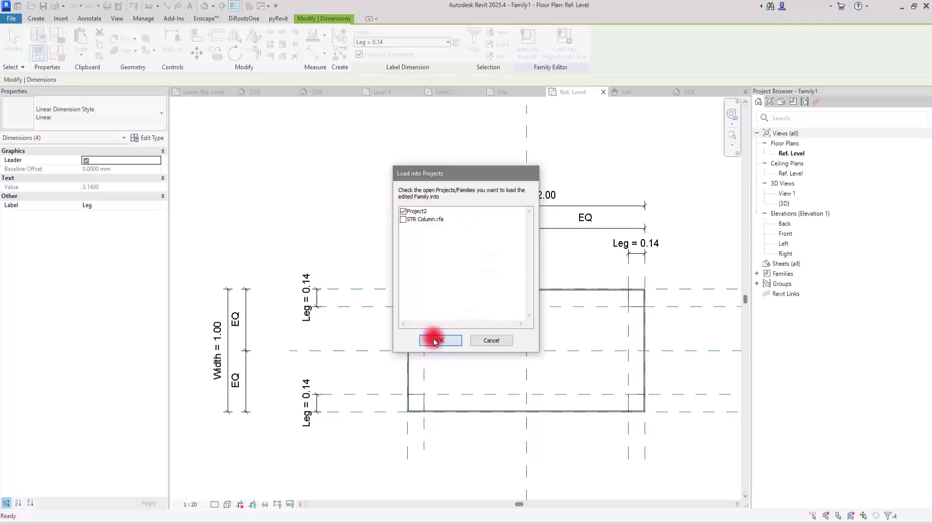
left_click(441, 235)
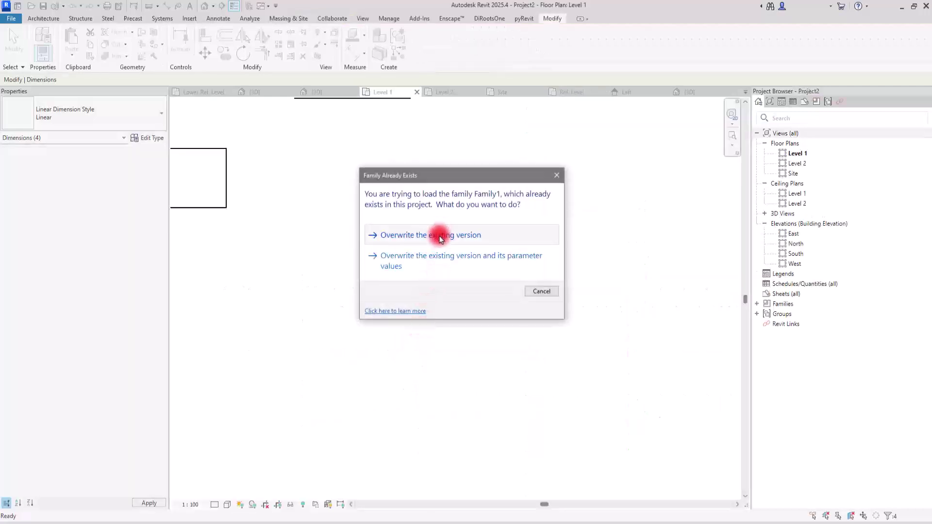
- In the project's 3D view, set Leg to 180 for two of the Level 1 tables
left_click(204, 7)
left_click(284, 269)
left_click(548, 435, "ctrl")
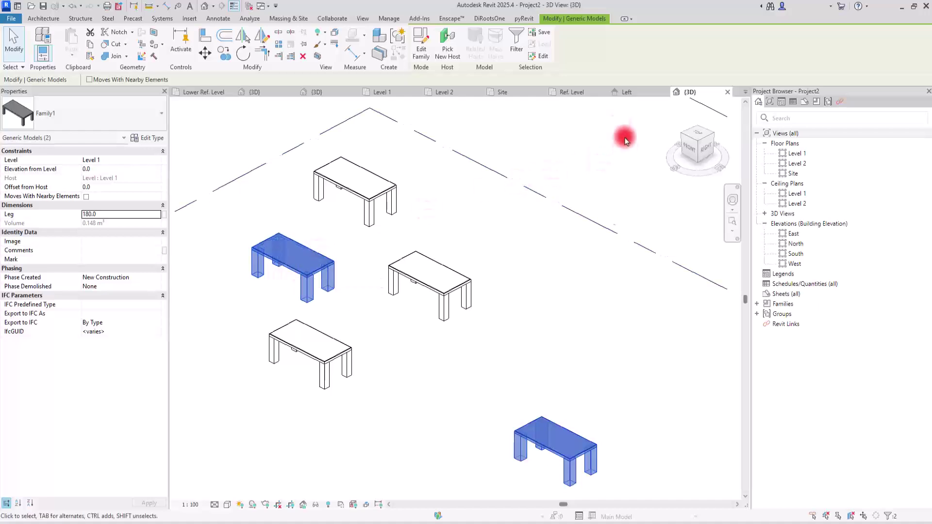
- Review the table family's Leg, Length, Width and Thickness parameters in Family Types
left_click(566, 92)
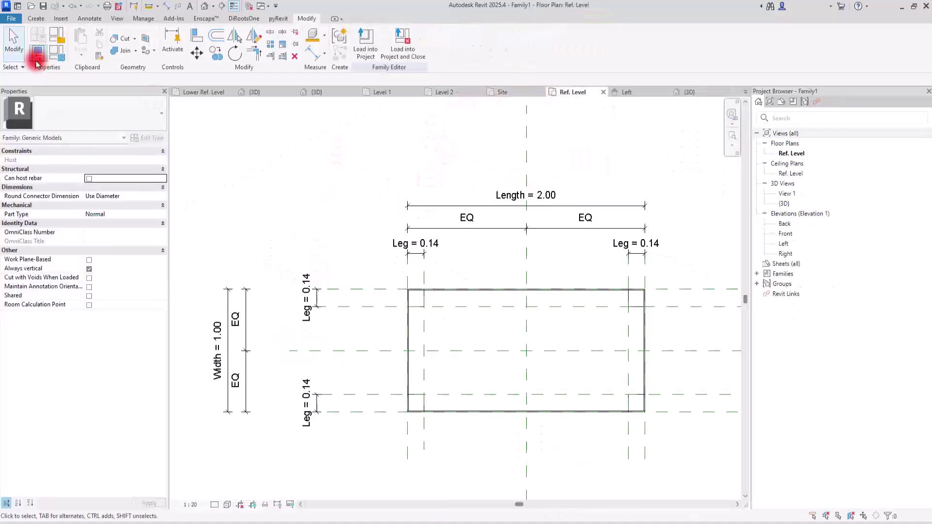
left_click(56, 51)
left_click_drag(77, 42, 238, 43)
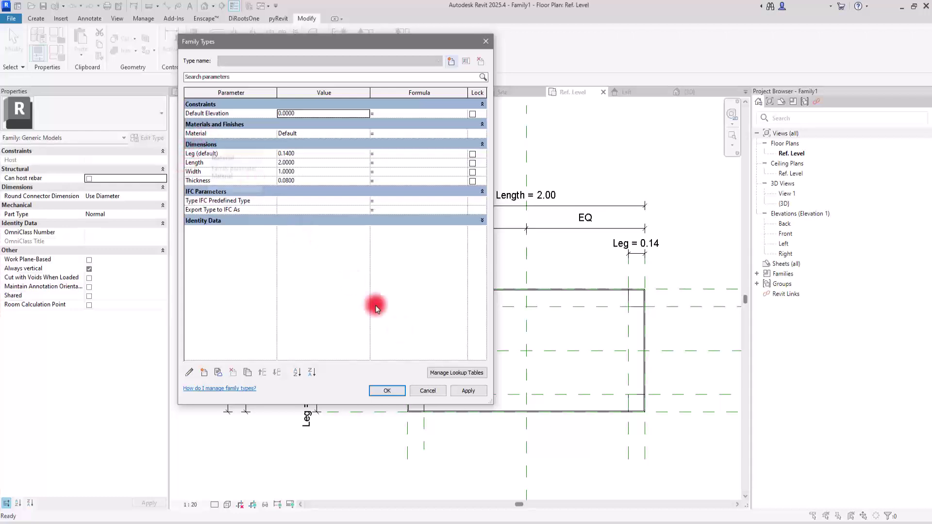
left_click(387, 391)
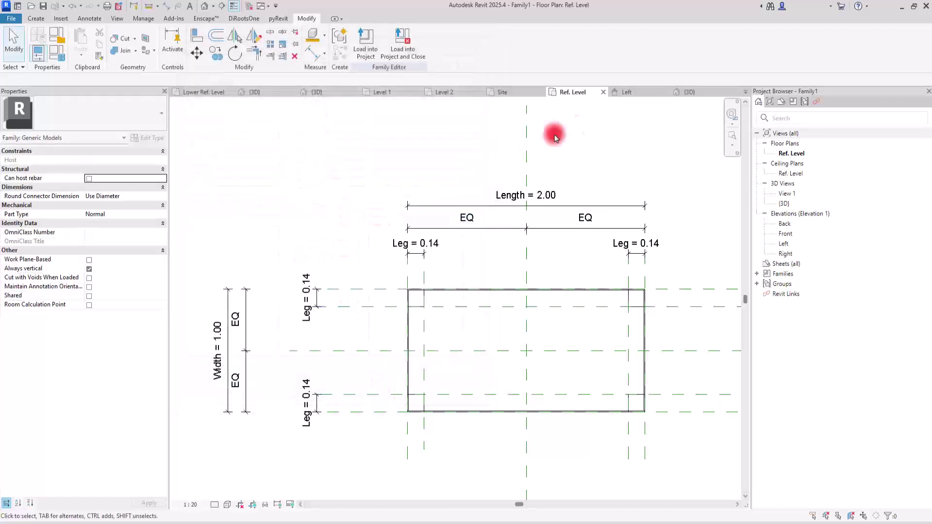
- In the family's Left elevation, label the overall table height dimension with a new type parameter named Height
left_click(637, 91)
scroll(397, 228, "down", 3)
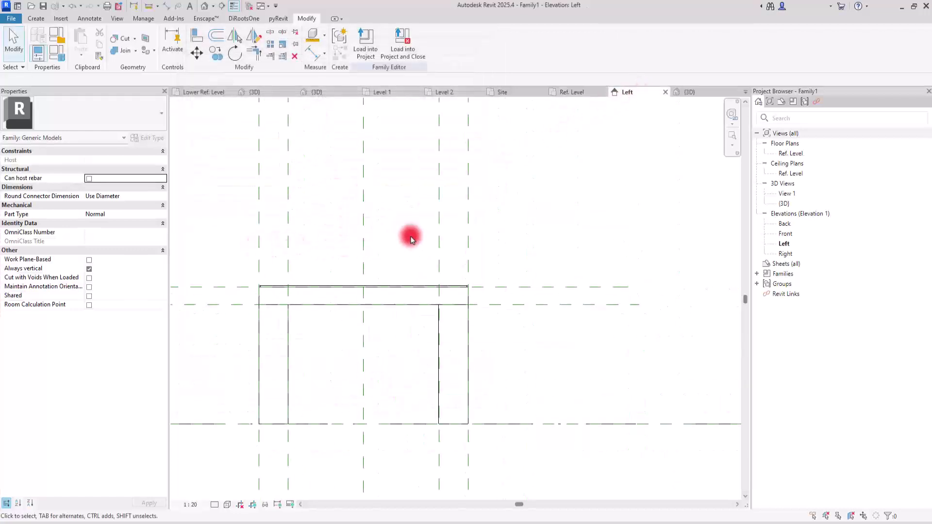
scroll(241, 333, "up", 5)
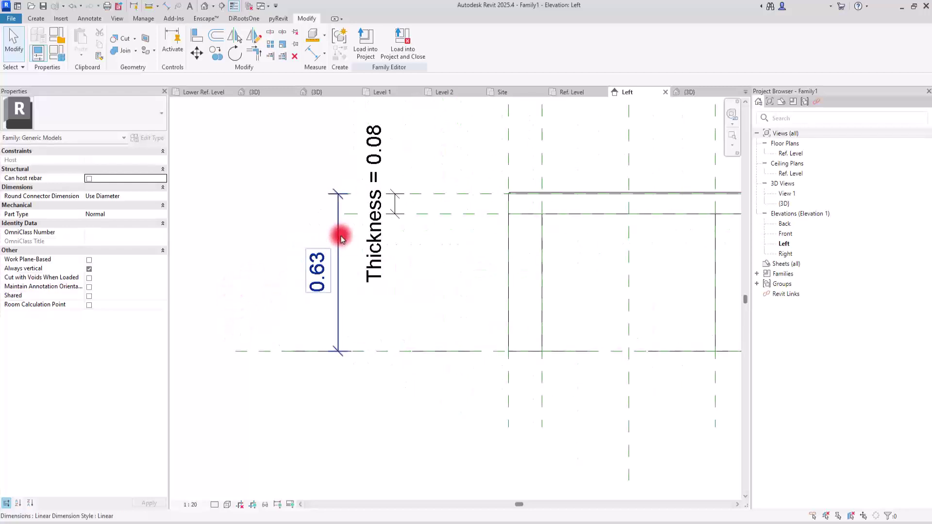
left_click(337, 203)
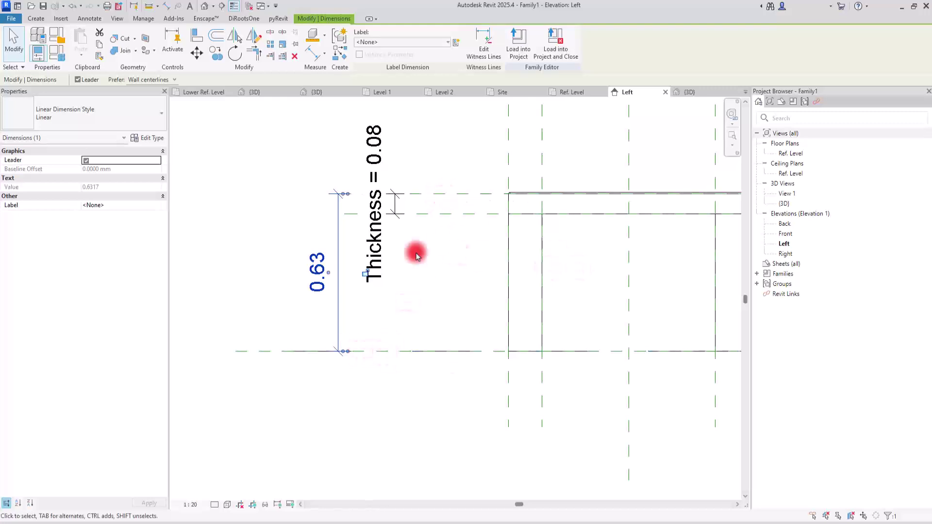
left_click(456, 42)
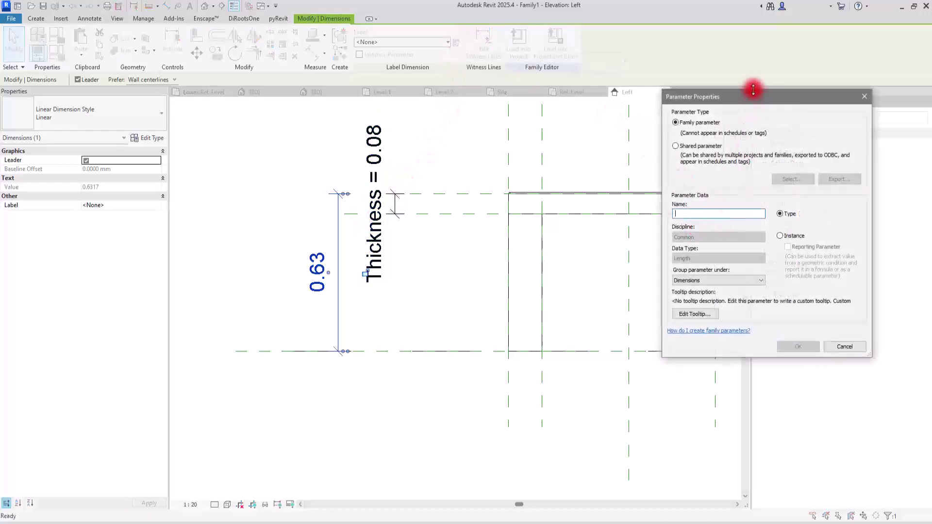
left_click_drag(755, 90, 170, 50)
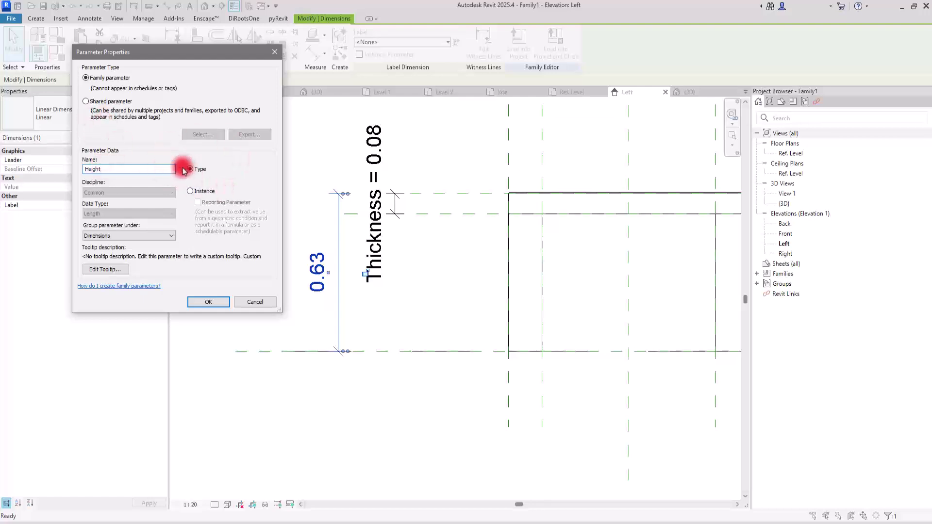
left_click(208, 302)
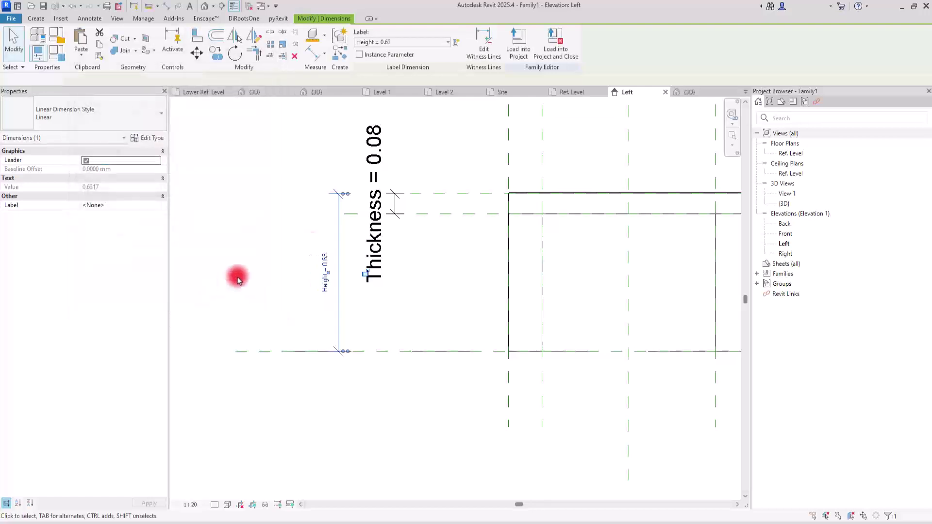
- Reload the family with its Height parameter into Project2, overwriting the existing version
left_click(519, 45)
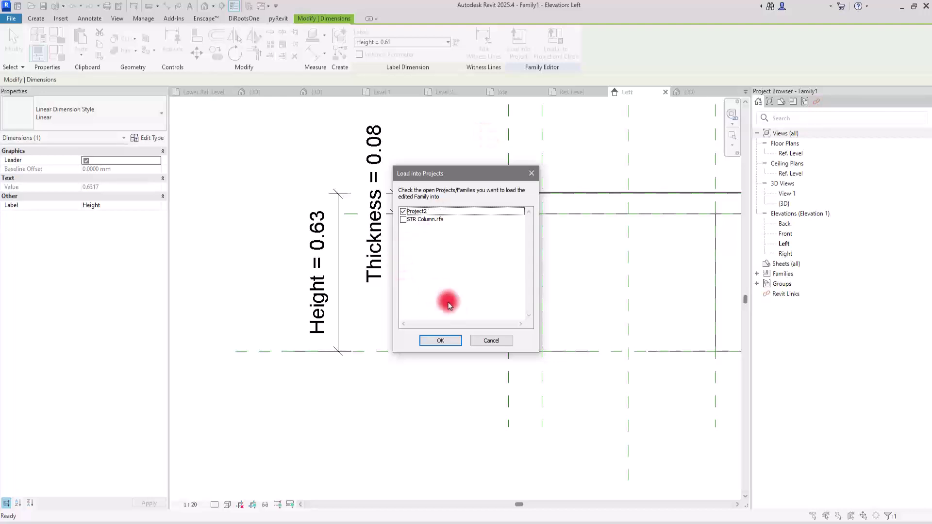
left_click(439, 342)
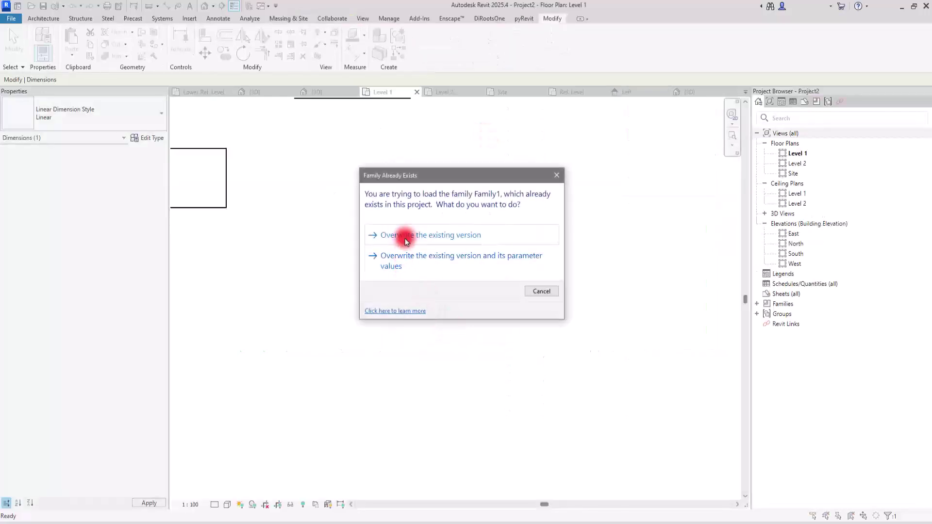
left_click(407, 239)
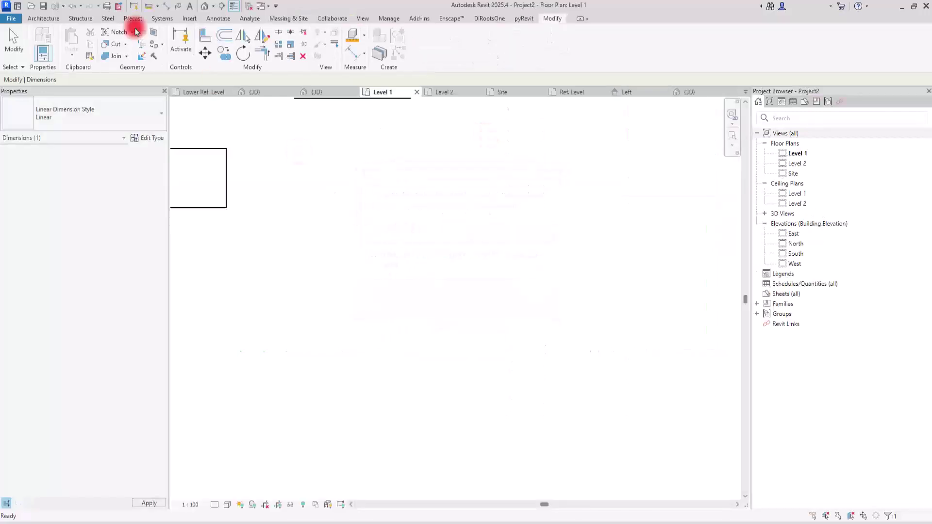
- In the project's 3D view, set the table type's Height to 800 through a Level 2 table
left_click(205, 6)
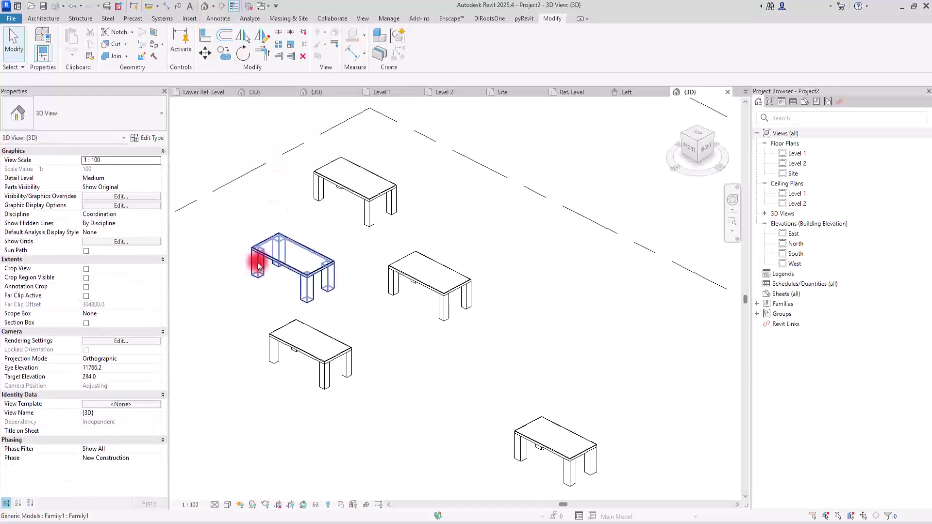
left_click(343, 189)
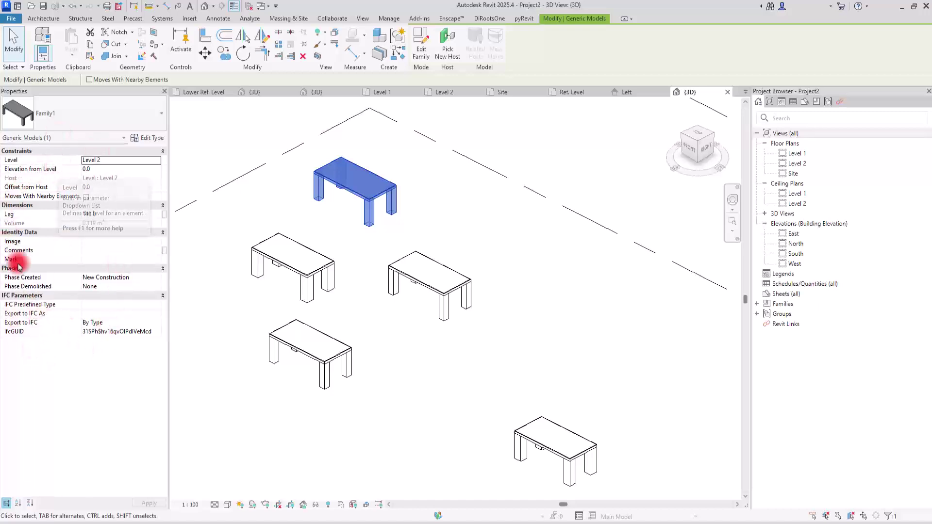
left_click(153, 141)
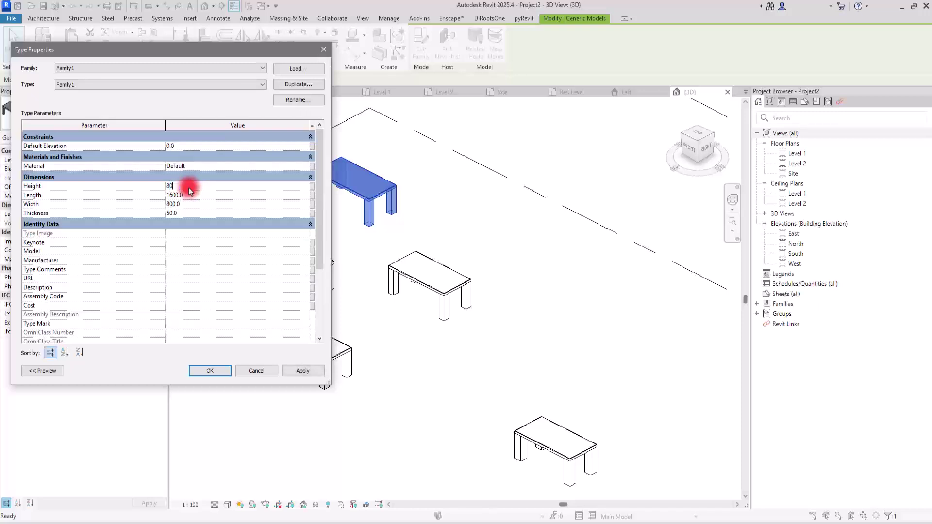
left_click(297, 383)
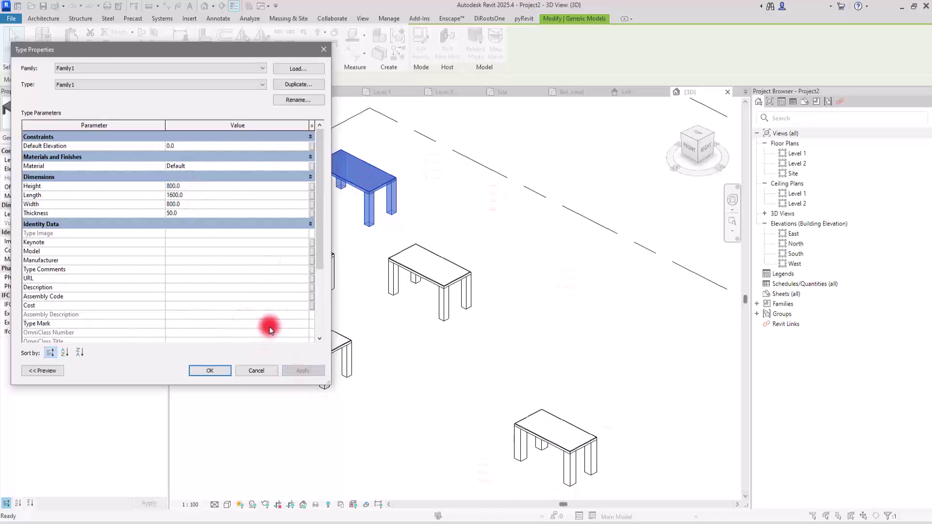
left_click(211, 371)
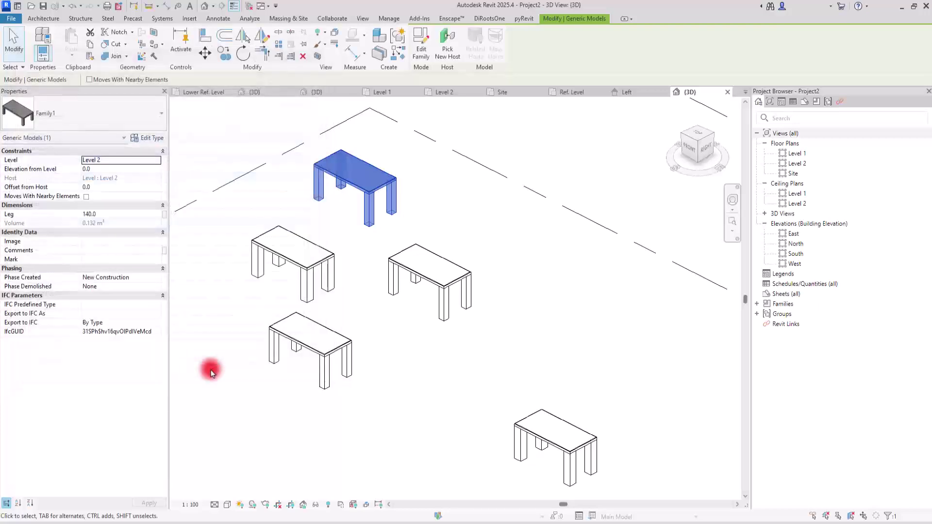